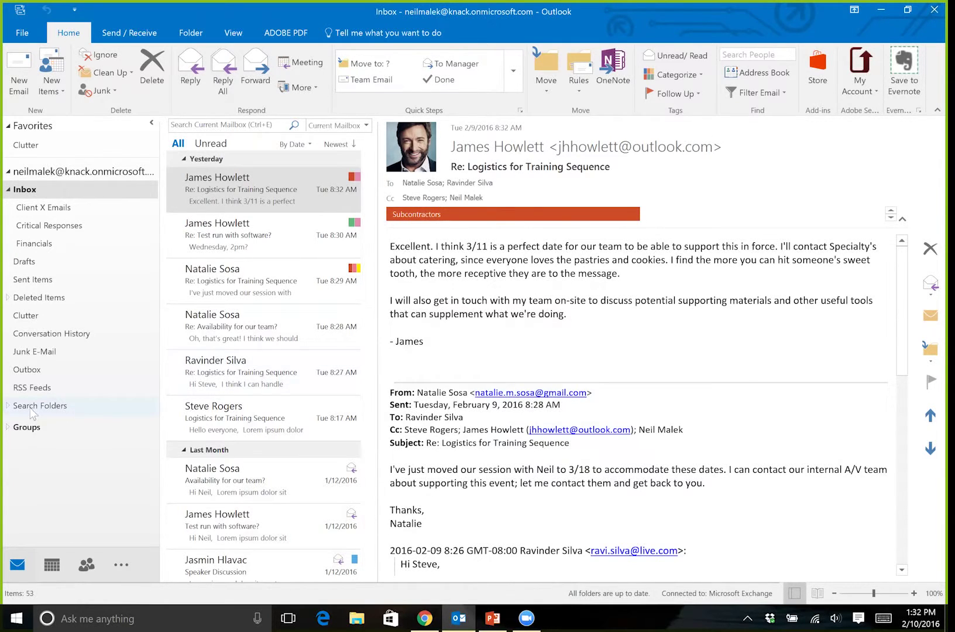
- Open the Categorized Mail search folder under Search Folders, then bring Chrome to the front
click(8, 406)
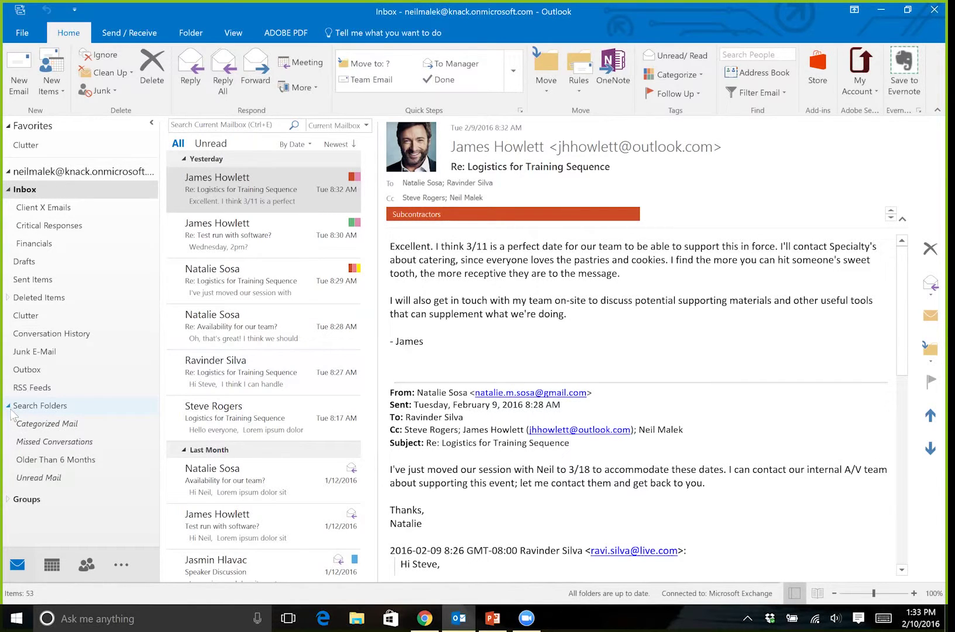
click(66, 427)
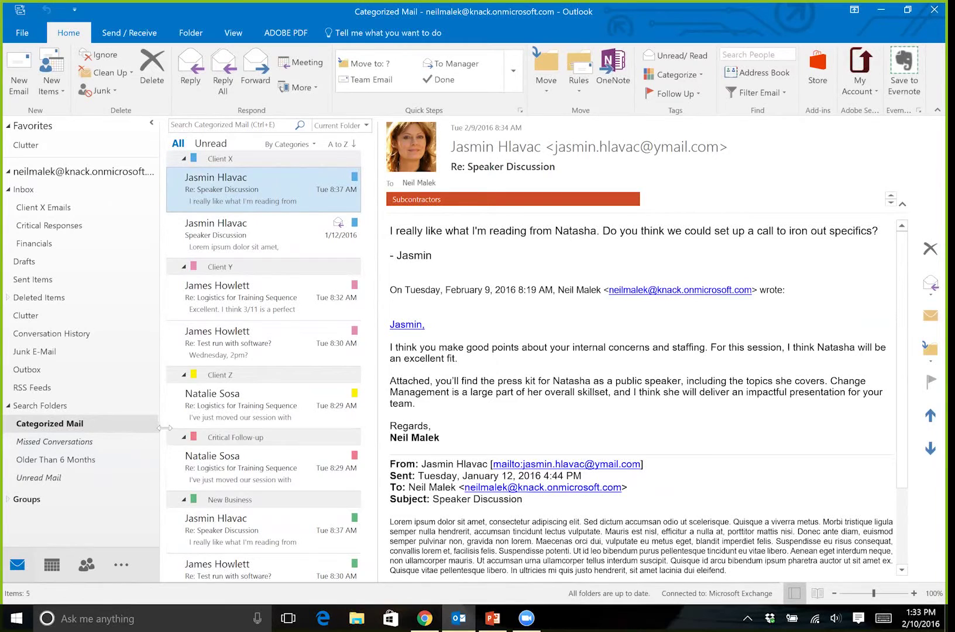
click(425, 618)
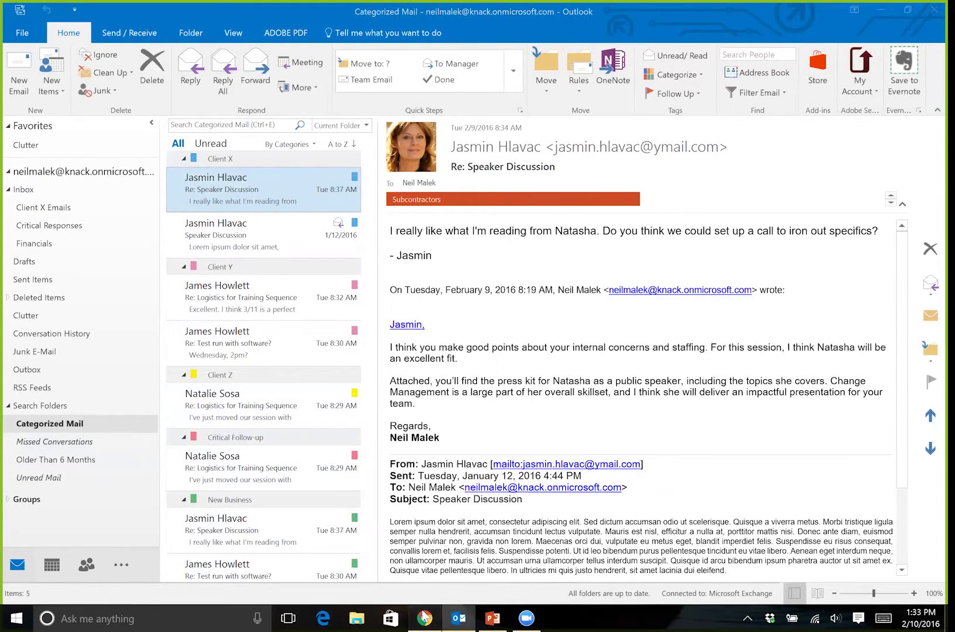
- Go to ymail in Chrome and sign in to Yahoo Mail with the account password
click(204, 33)
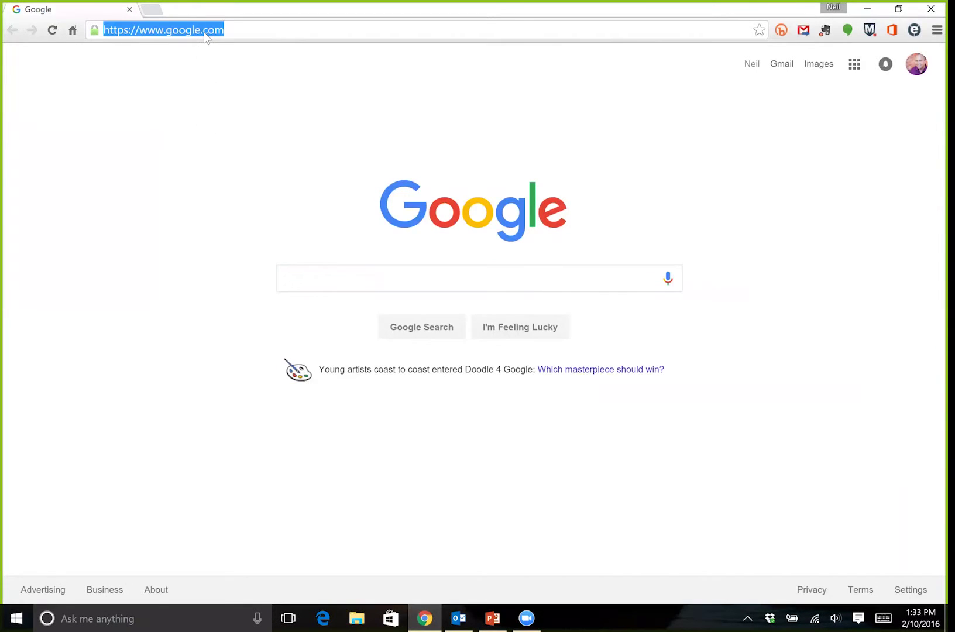
text(ymail)
key(Return)
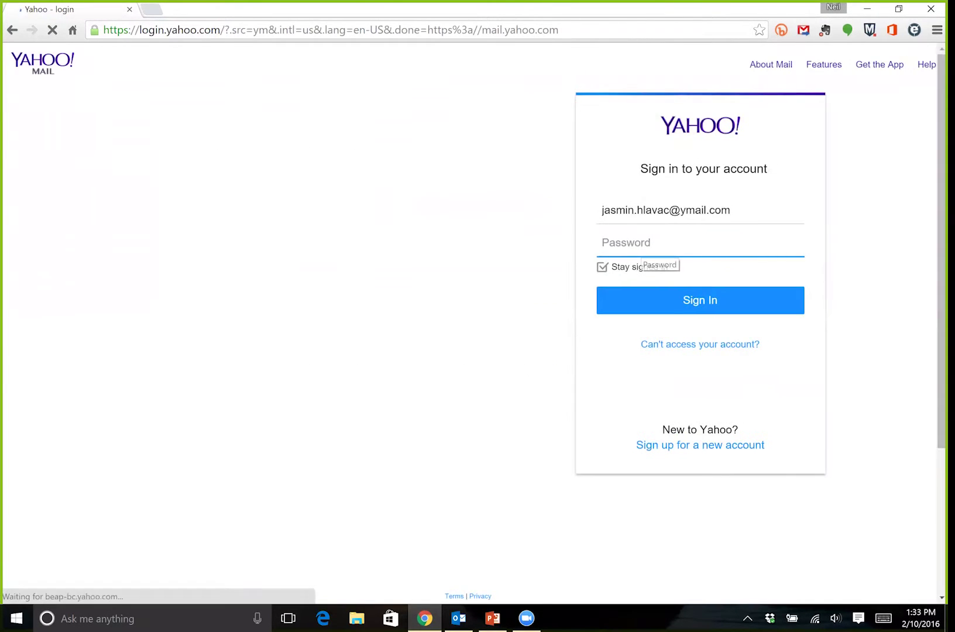
text(••)
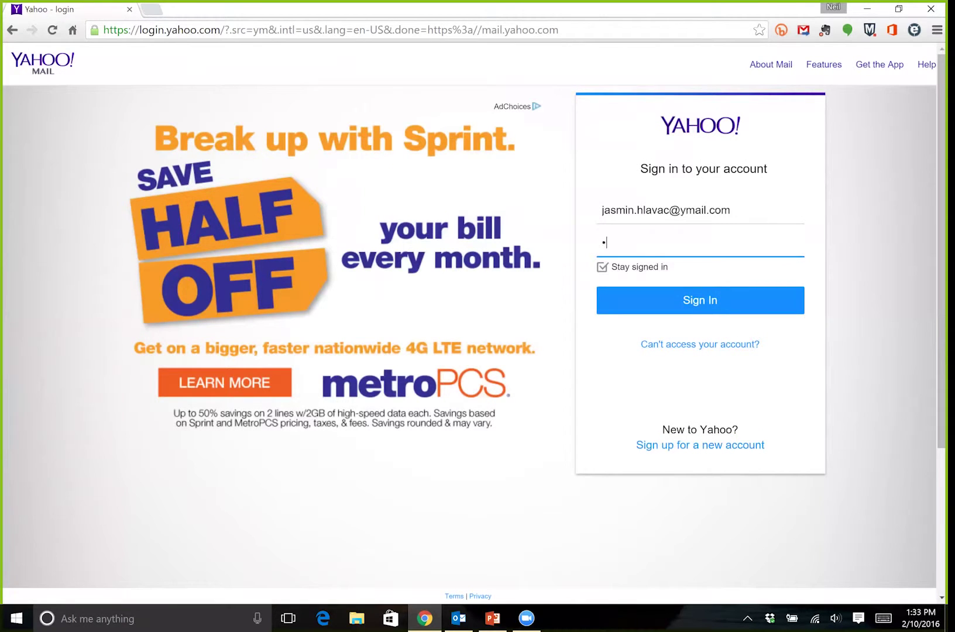
text(•••••••)
key(Return)
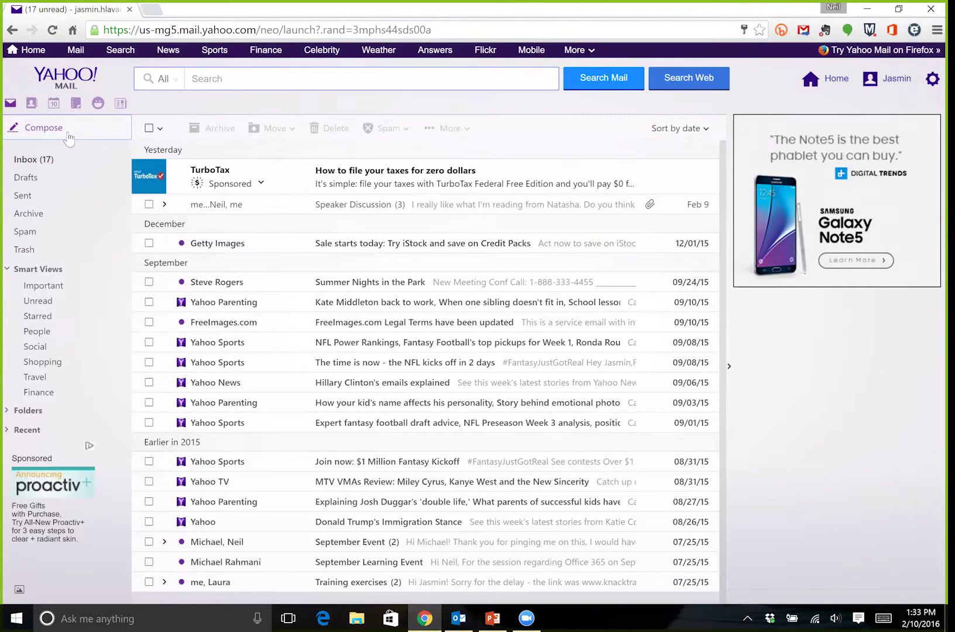
- Send 'This is a test' with body 'Will it be categorized?' to the Outlook address, then return to Outlook
click(68, 136)
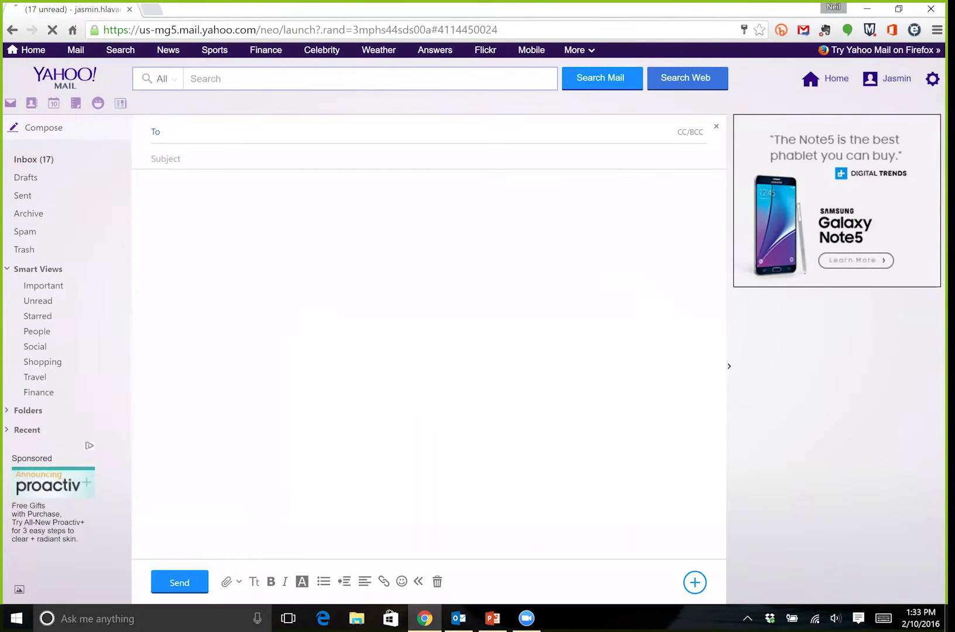
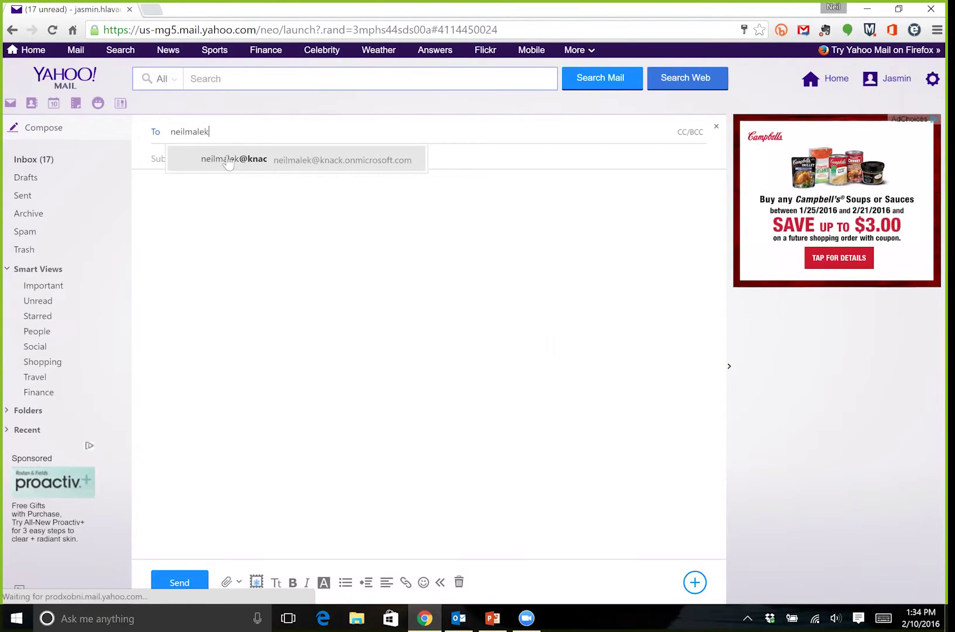
key(Return)
text(This is a test)
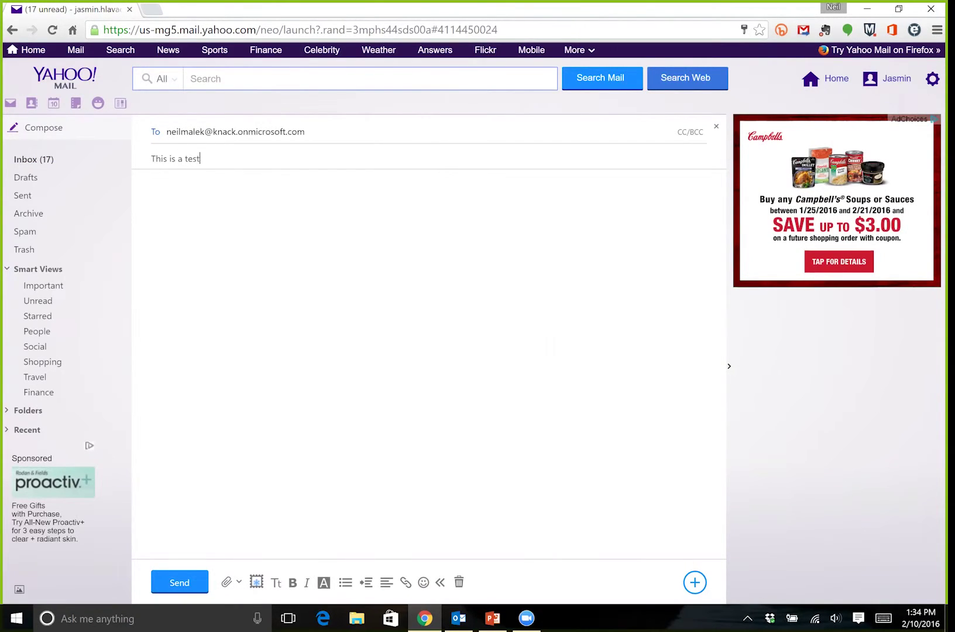
click(152, 182)
text(Will it be cateog)
key(BackSpace)
key(BackSpace)
text(gorized?)
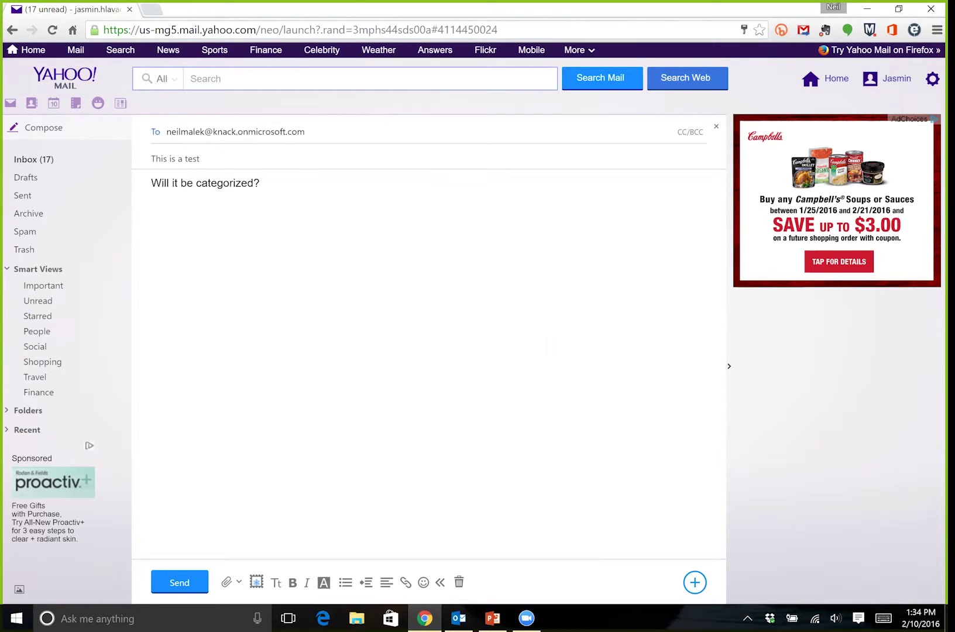
click(195, 583)
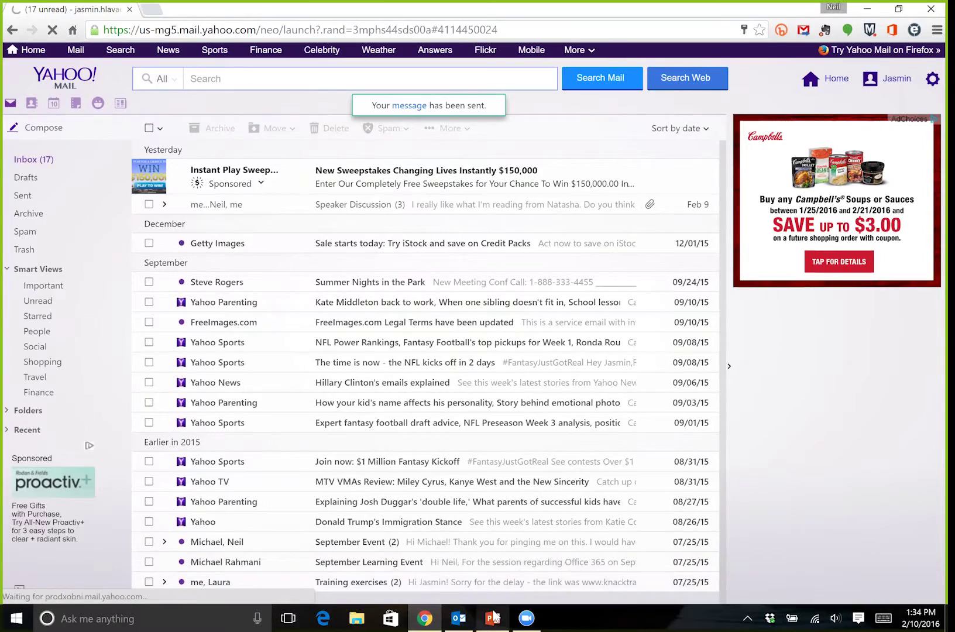
click(456, 617)
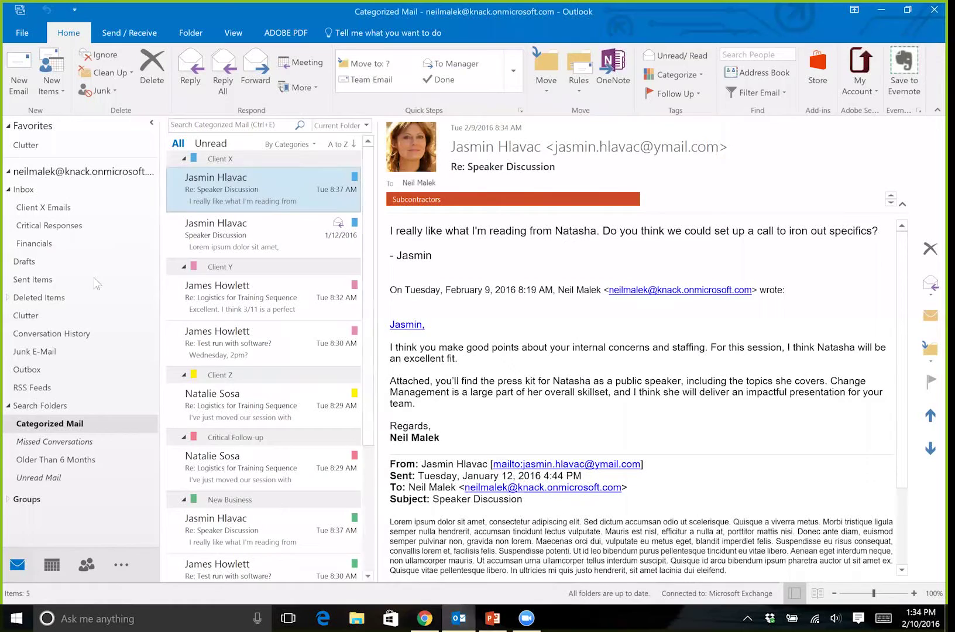
- Confirm the new 'This is a test' Inbox message is tagged Client X, then view Categorized Mail
click(46, 191)
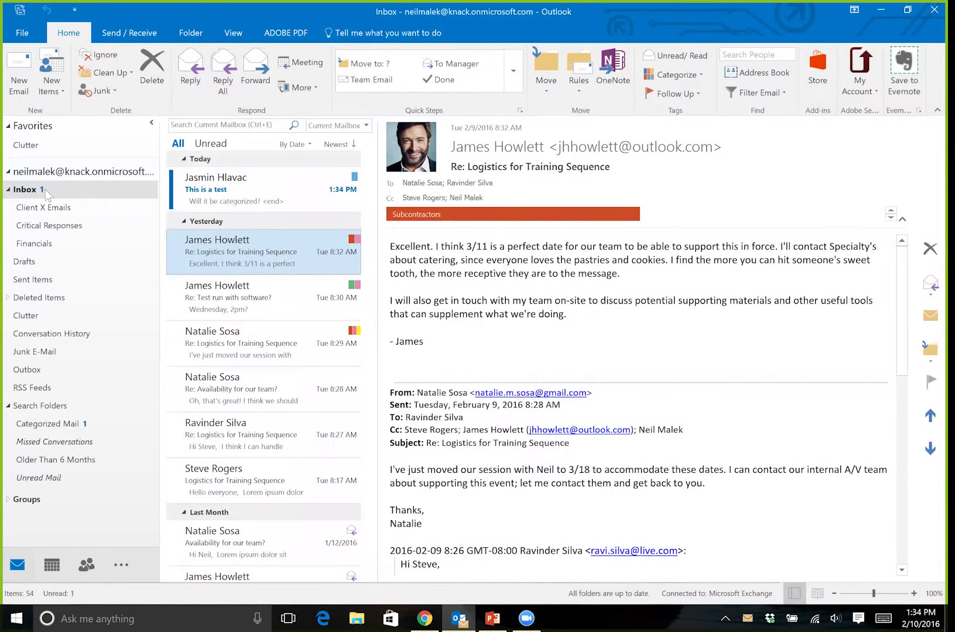
click(251, 198)
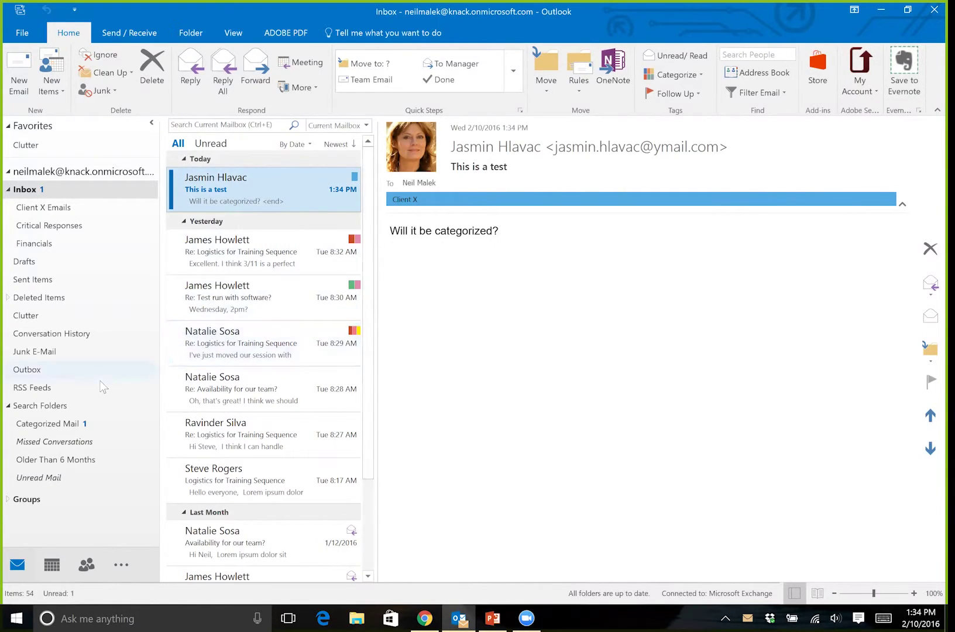
click(56, 429)
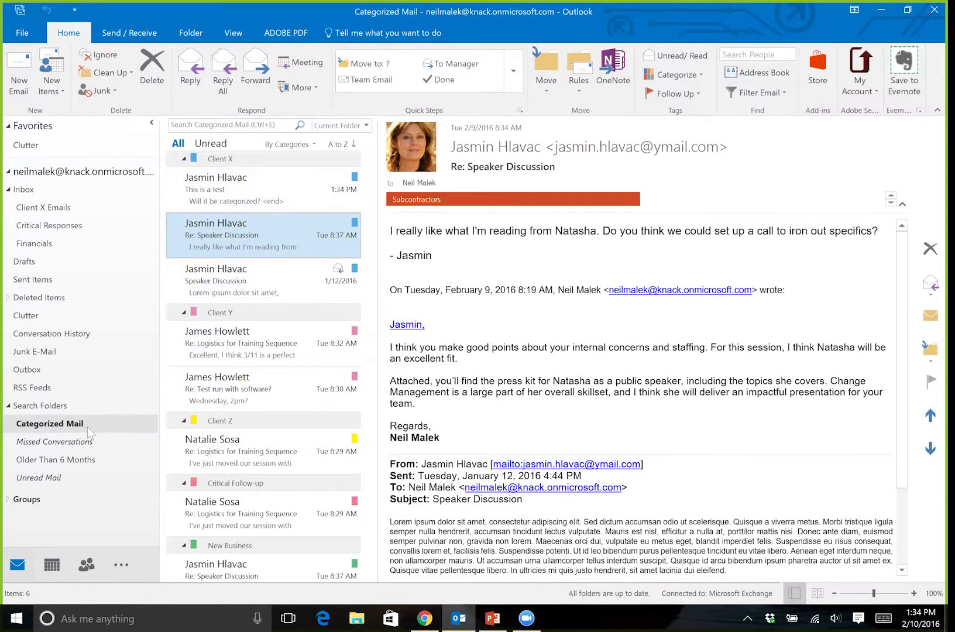
click(256, 189)
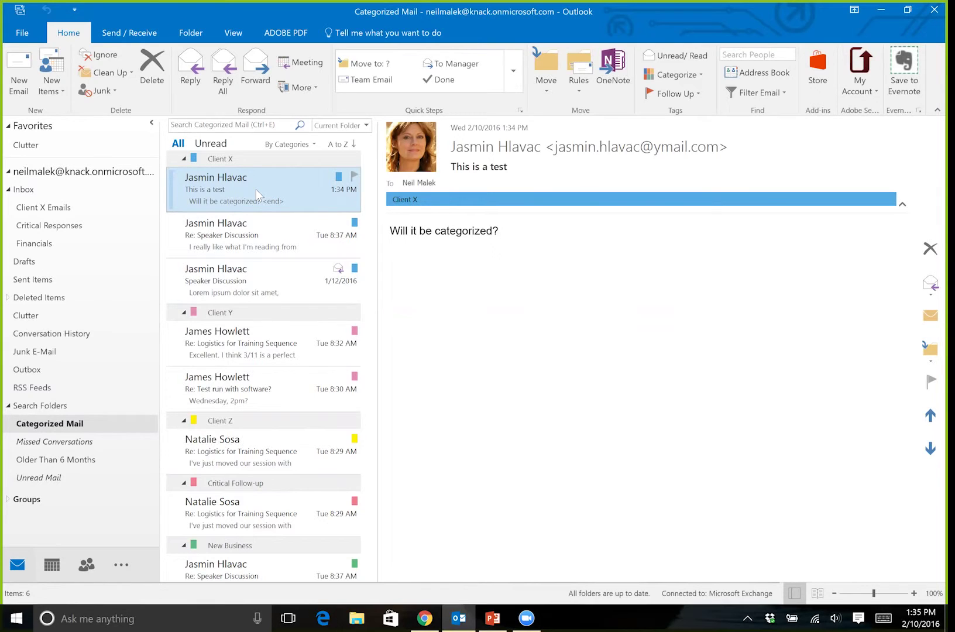
click(90, 460)
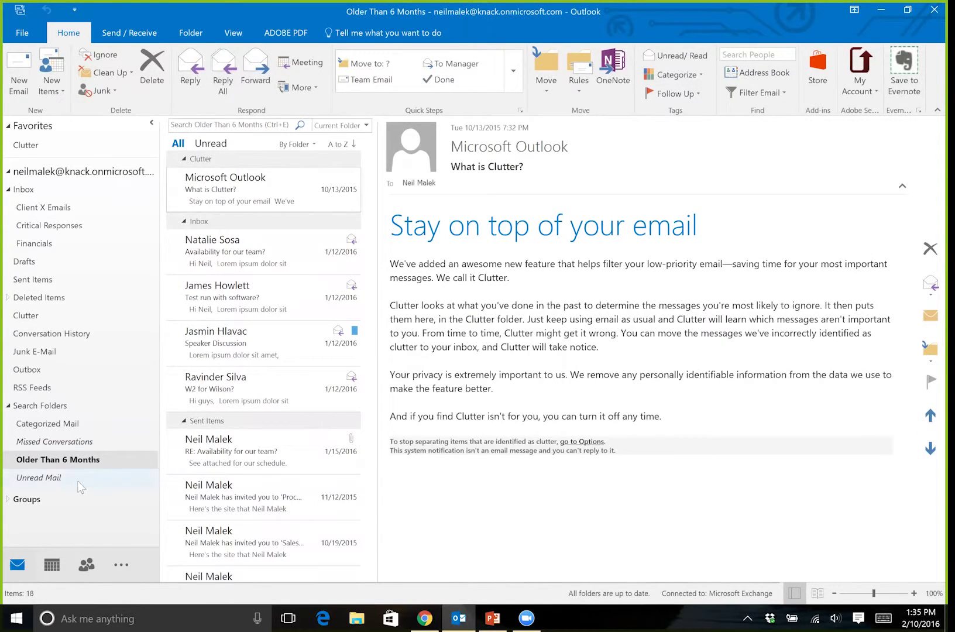
click(77, 480)
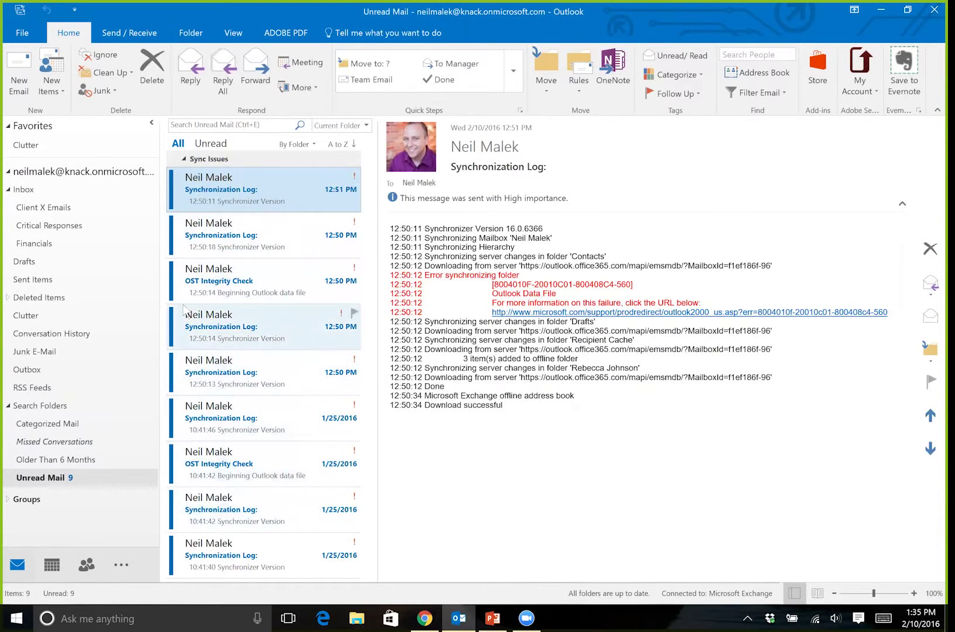
click(52, 426)
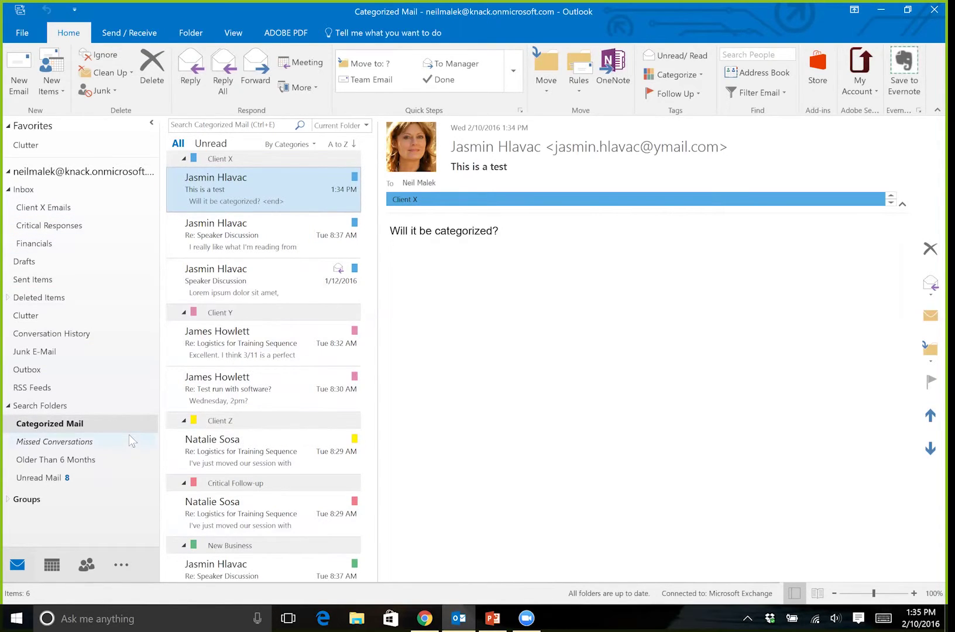
- File the test message in Client X Emails and the logistics message in Critical Responses, and delete the test-run message
click(54, 189)
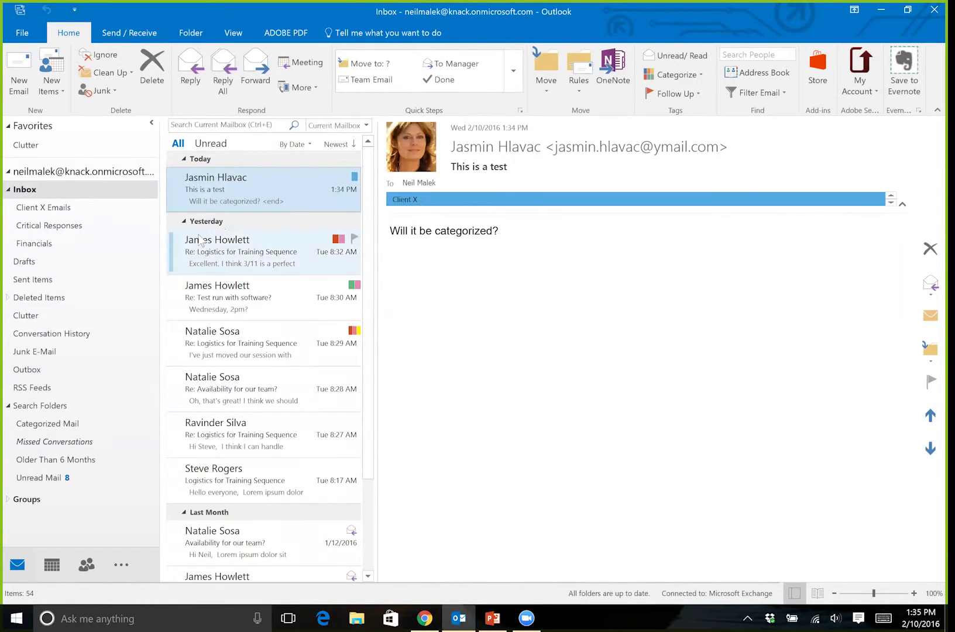
drag(243, 198, 96, 207)
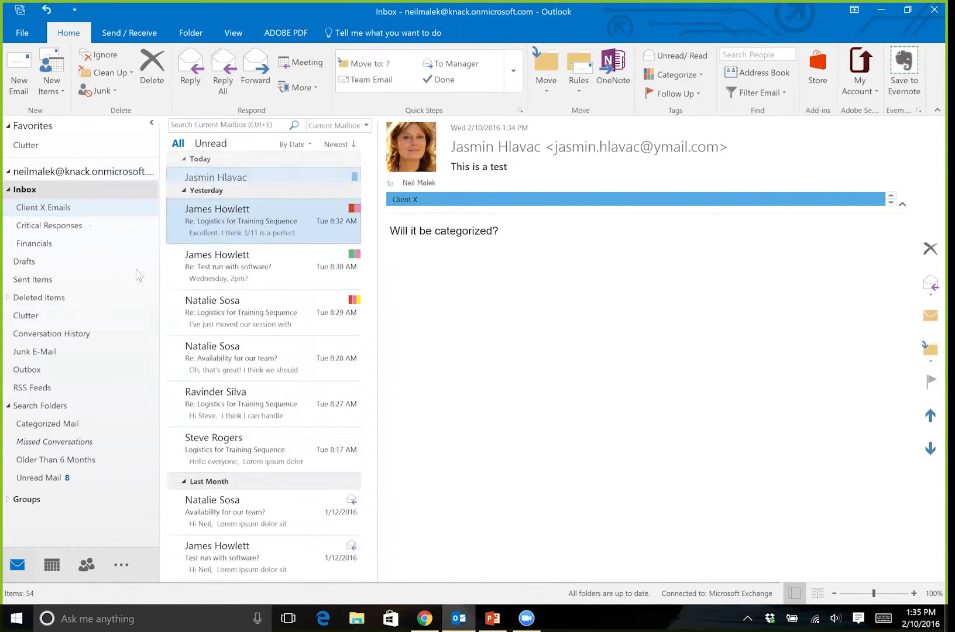
drag(235, 187, 77, 230)
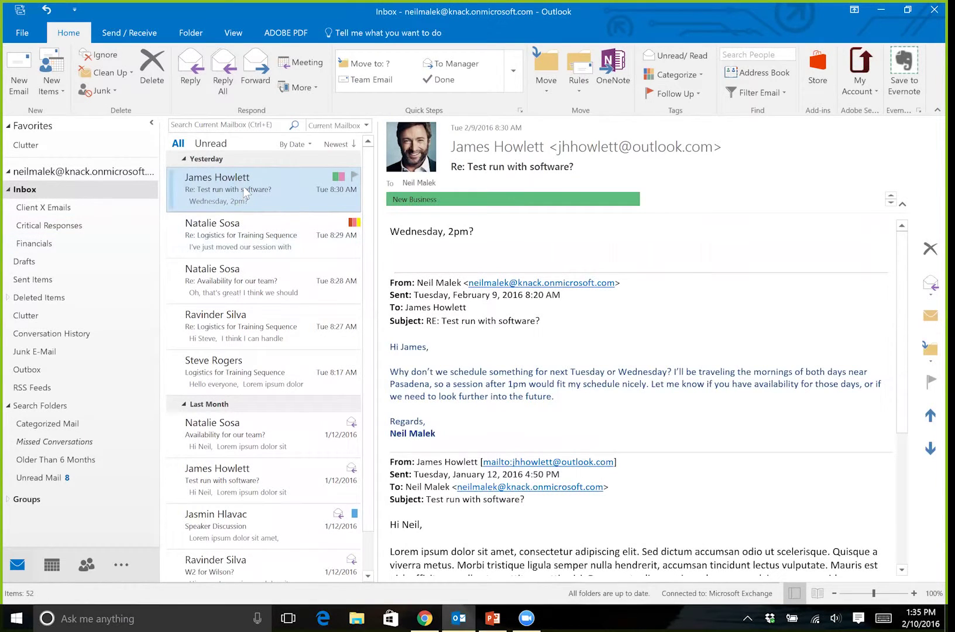
key(Delete)
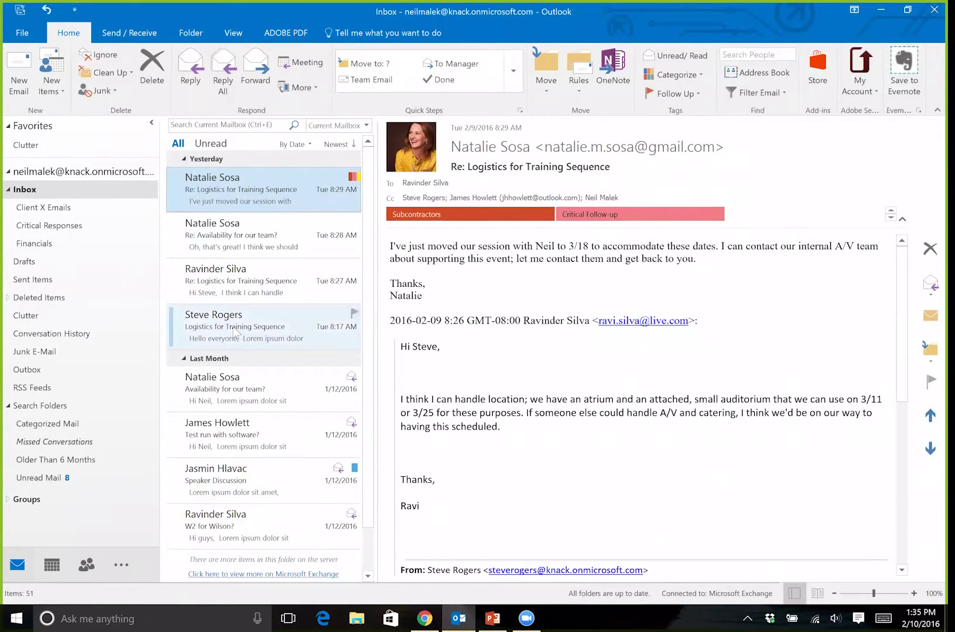
click(70, 424)
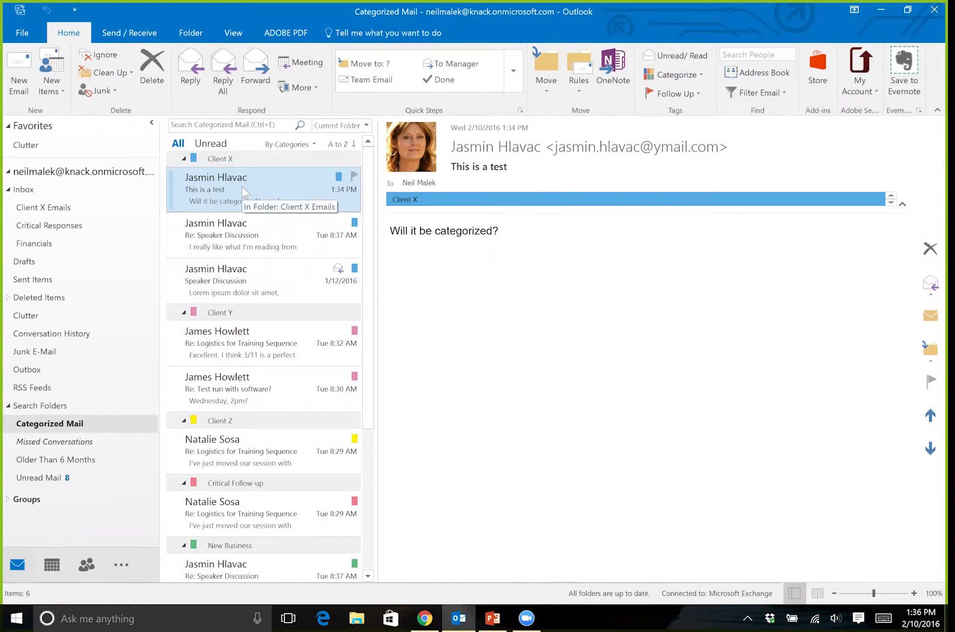
- Arrange Categorized Mail by Folder and widen the message list
click(295, 144)
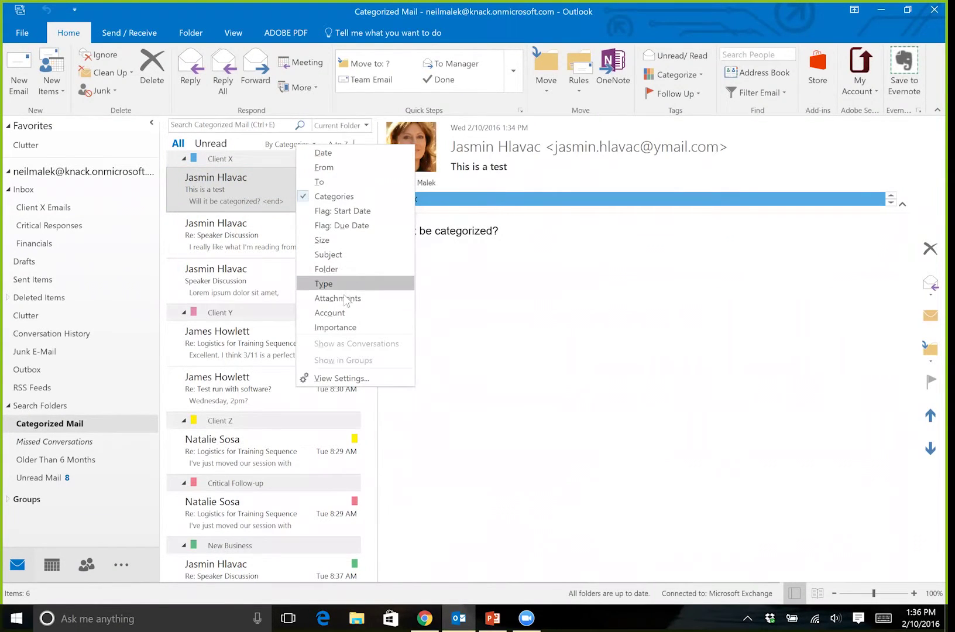
click(342, 270)
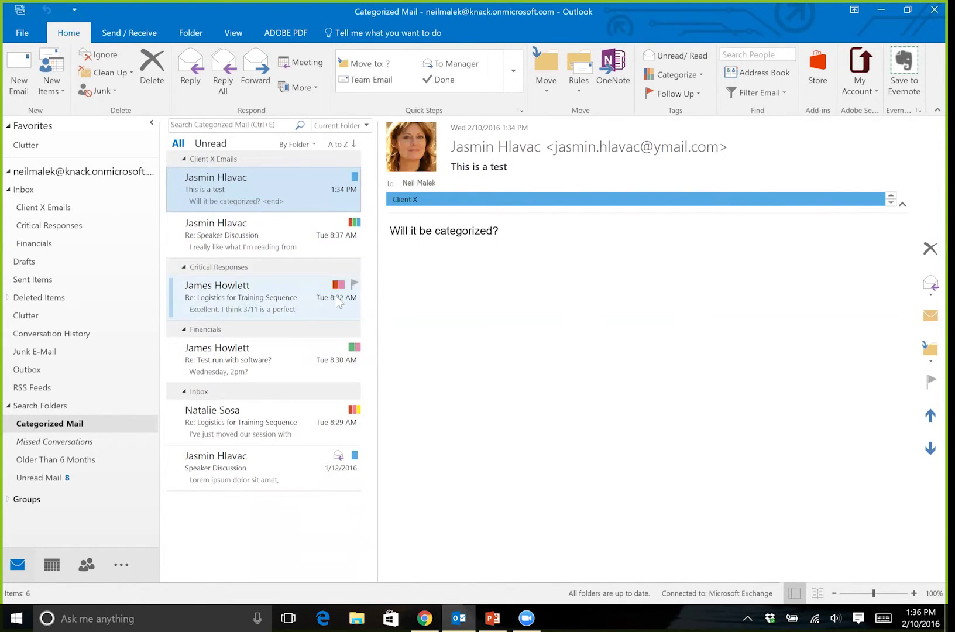
drag(413, 302, 447, 301)
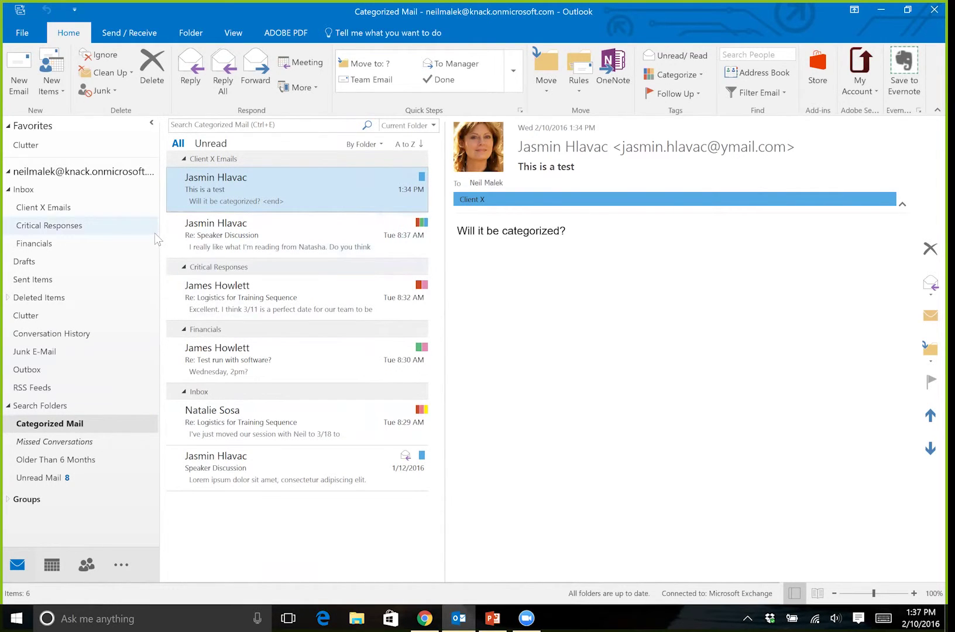
- Create a 'Mail from and to specific people' search folder for the Yahoo contact's e-mail address
click(191, 35)
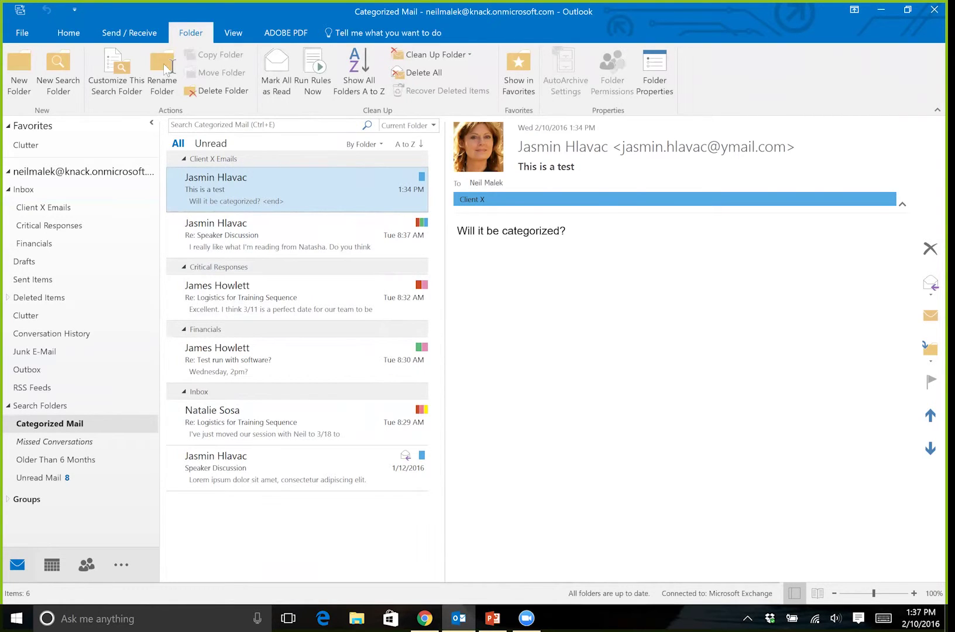
click(62, 71)
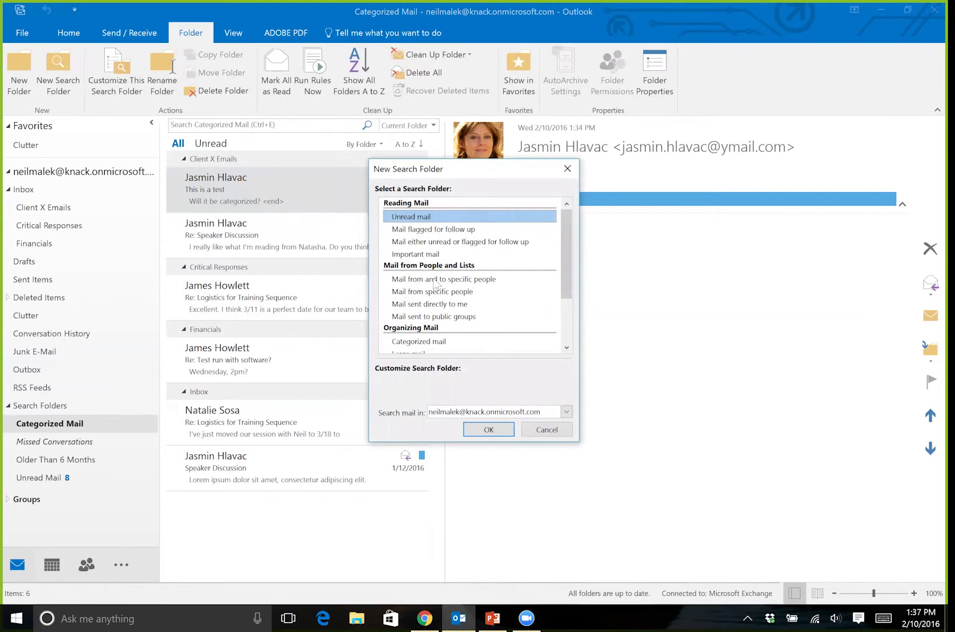
click(434, 280)
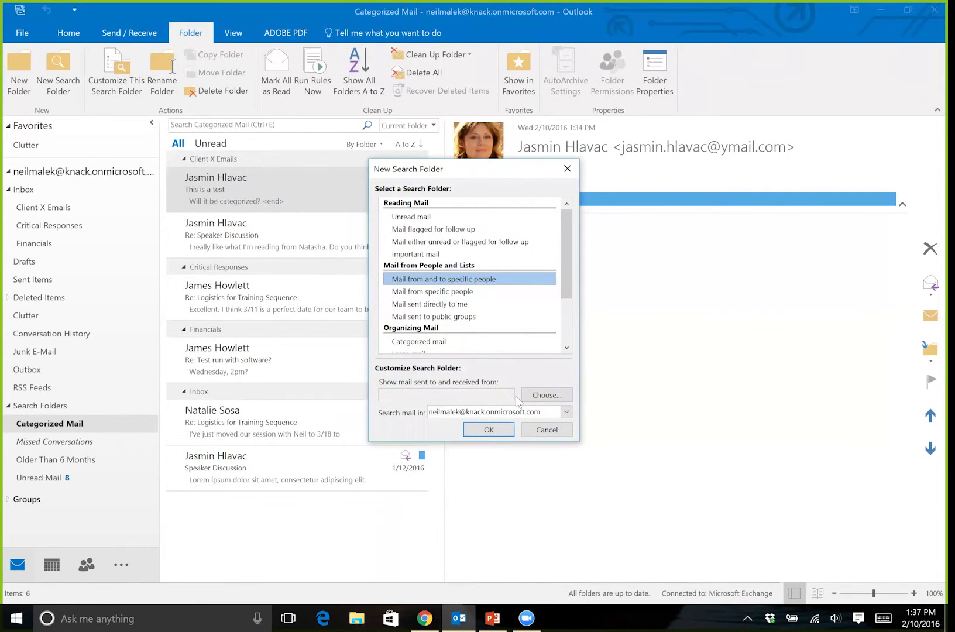
click(555, 394)
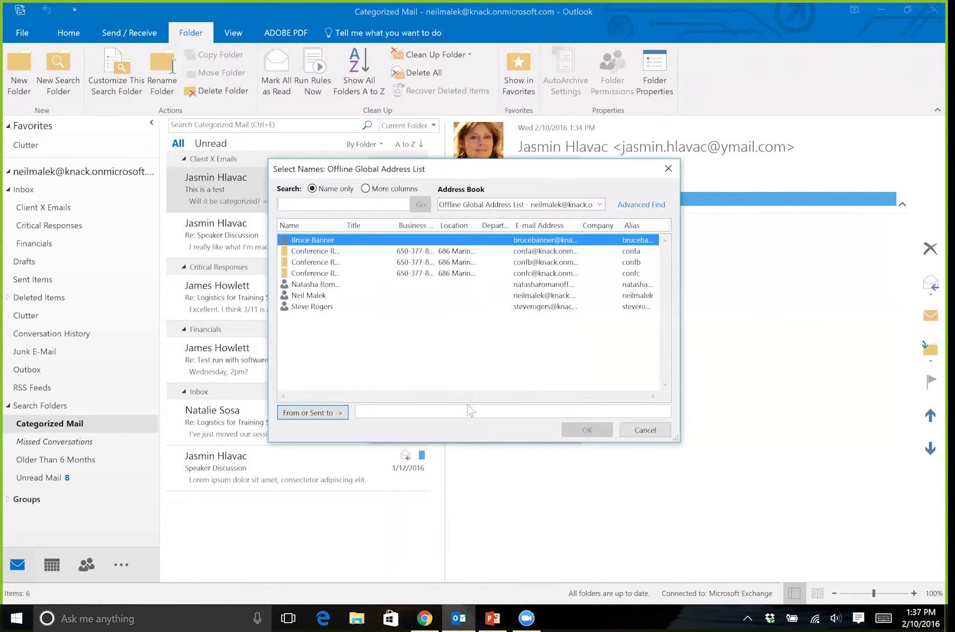
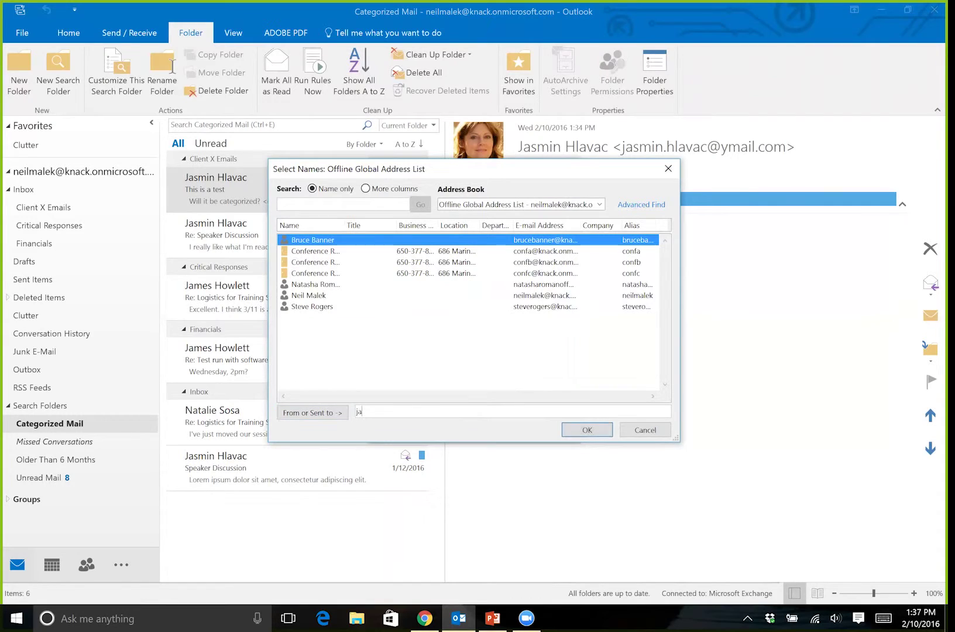
key(Return)
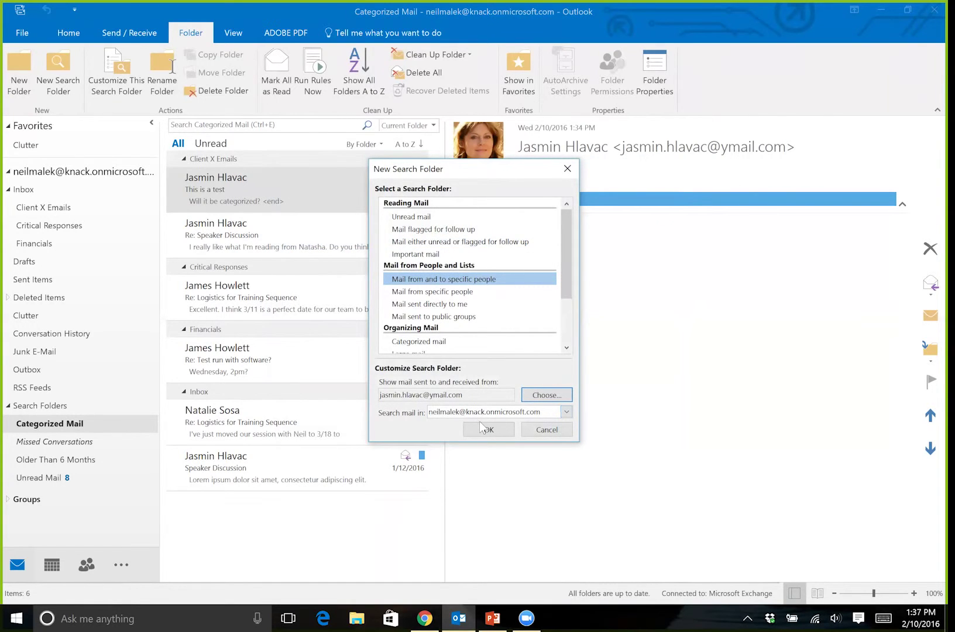
click(489, 430)
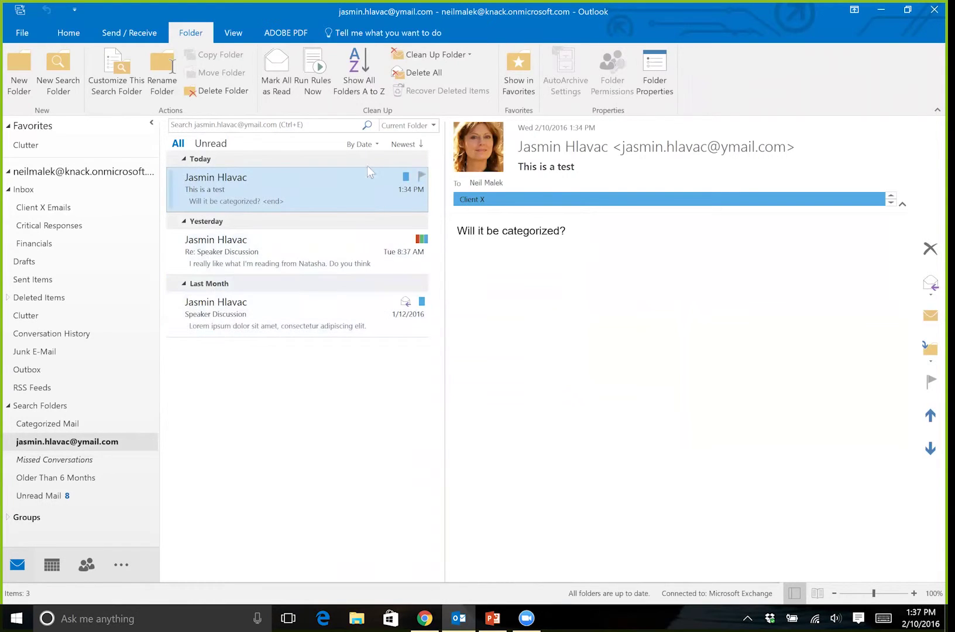
click(363, 145)
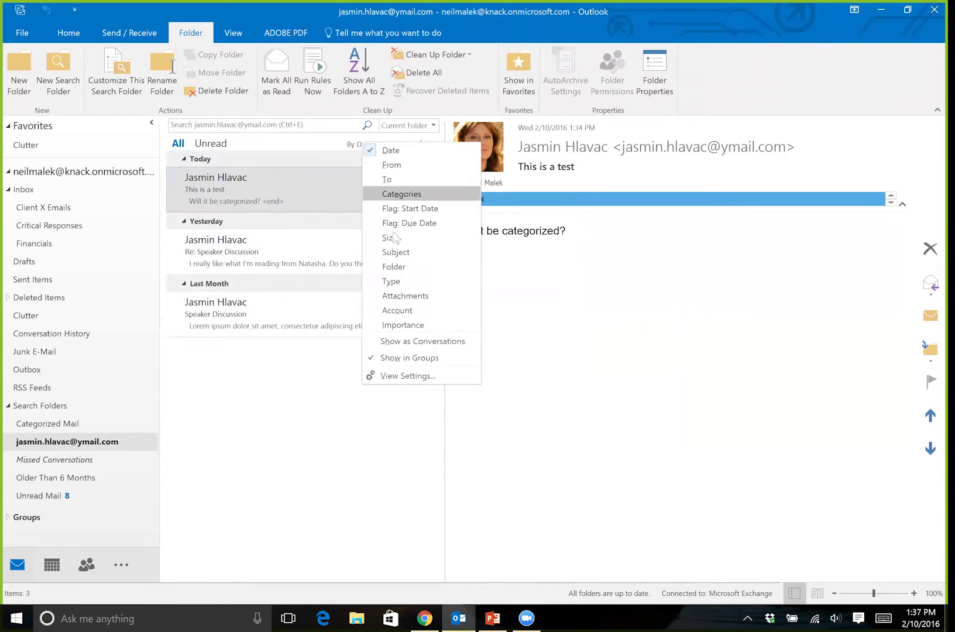
- Group the contact's search folder by Folder and start another new search folder
click(412, 266)
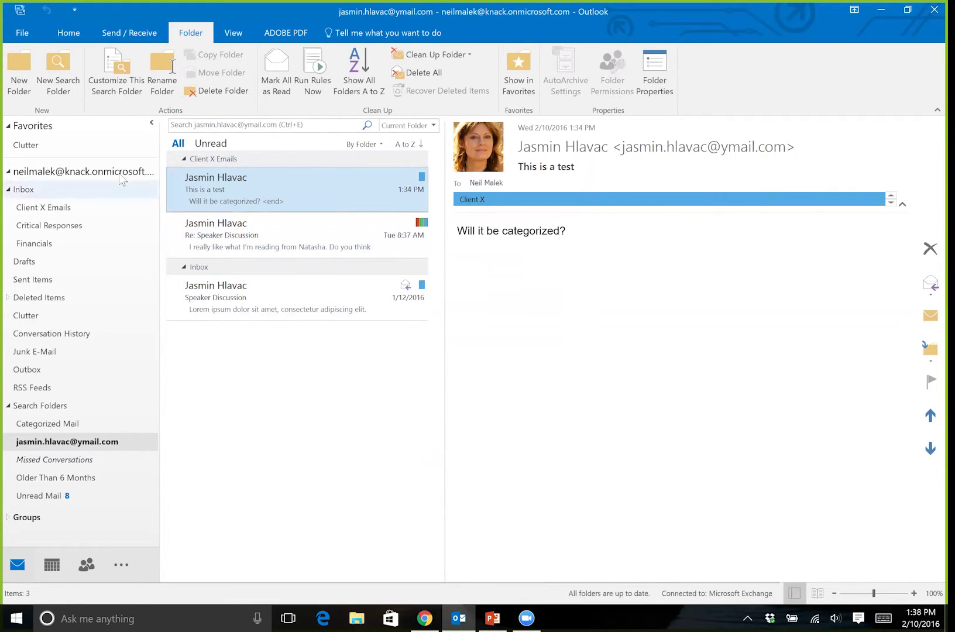
click(69, 95)
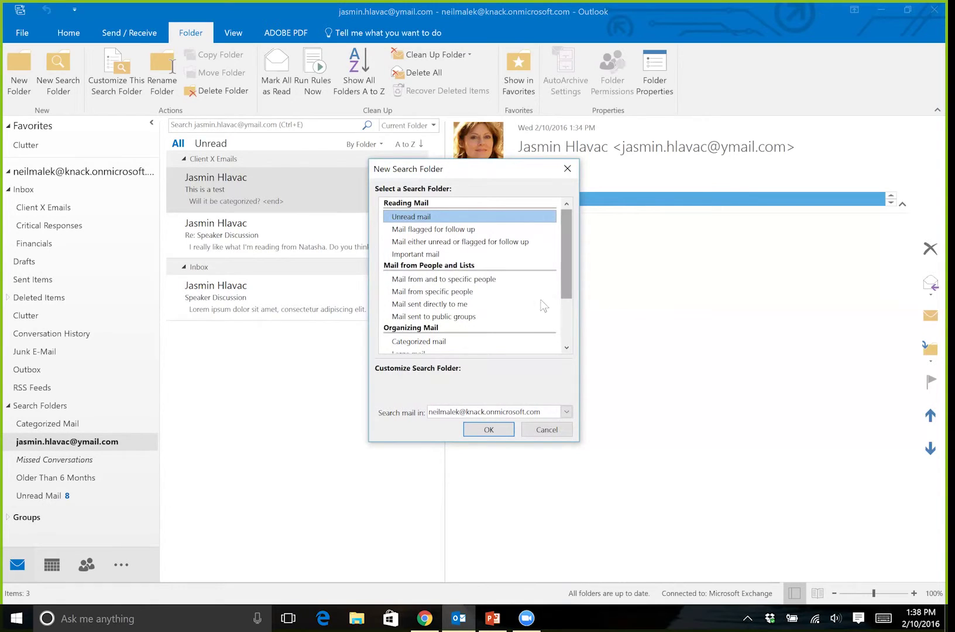
- Choose Create a custom Search Folder and name it 'Boss Critical'
scroll(525, 294, down, 2)
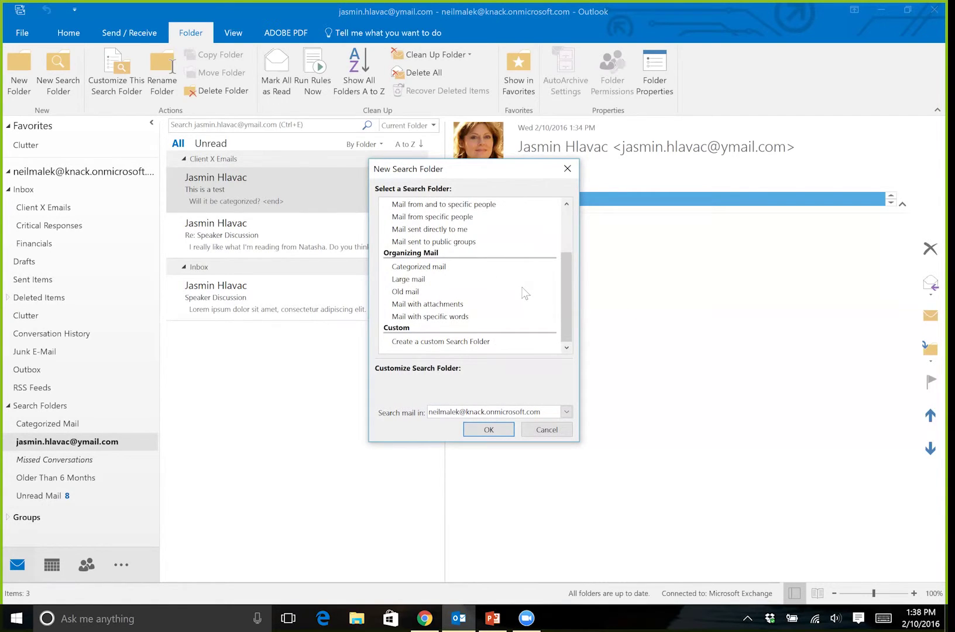
click(497, 343)
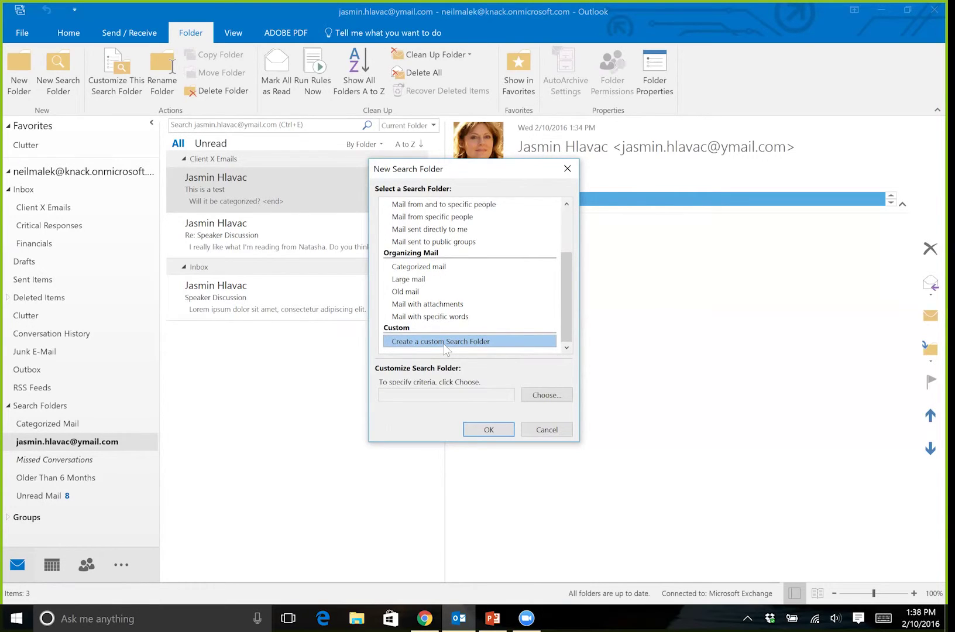
click(554, 394)
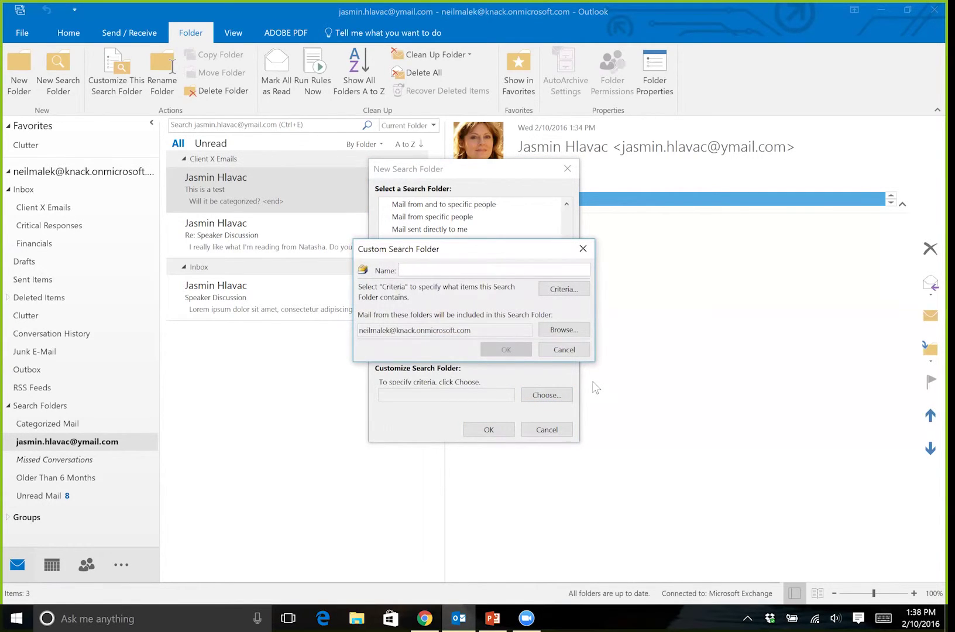
text(Bos)
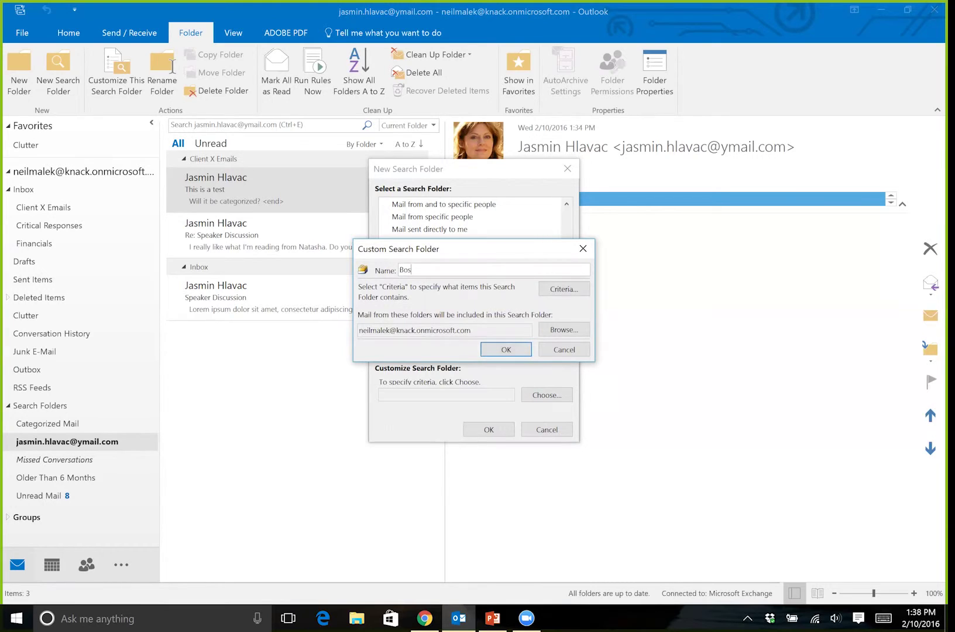
text(s Critical)
- Set the Boss Critical folder's From criterion to the sender's Outlook e-mail address and confirm both dialogs
click(566, 293)
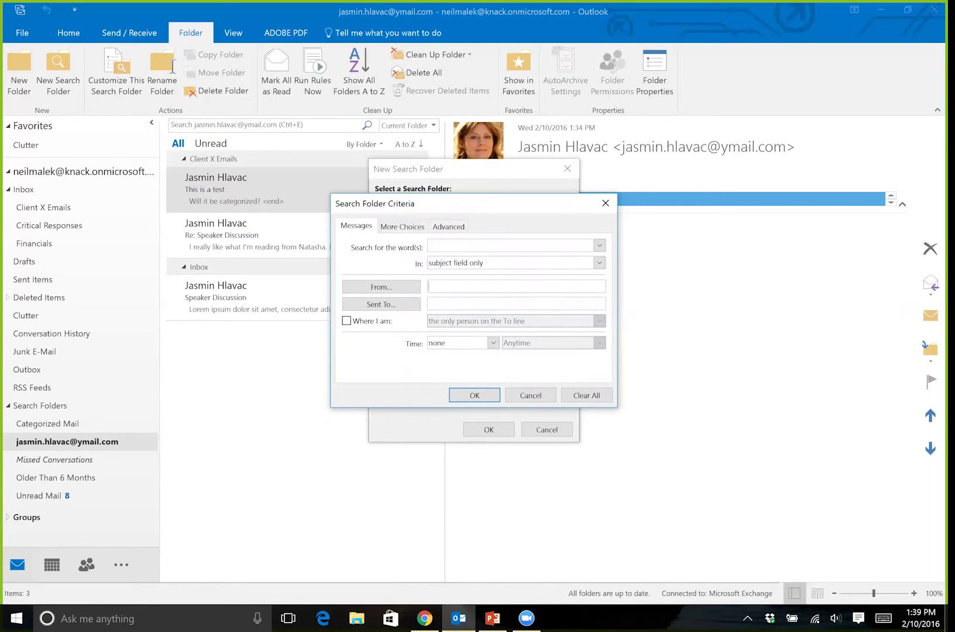
text(n)
key(BackSpace)
text(n)
key(BackSpace)
key(BackSpace)
click(482, 396)
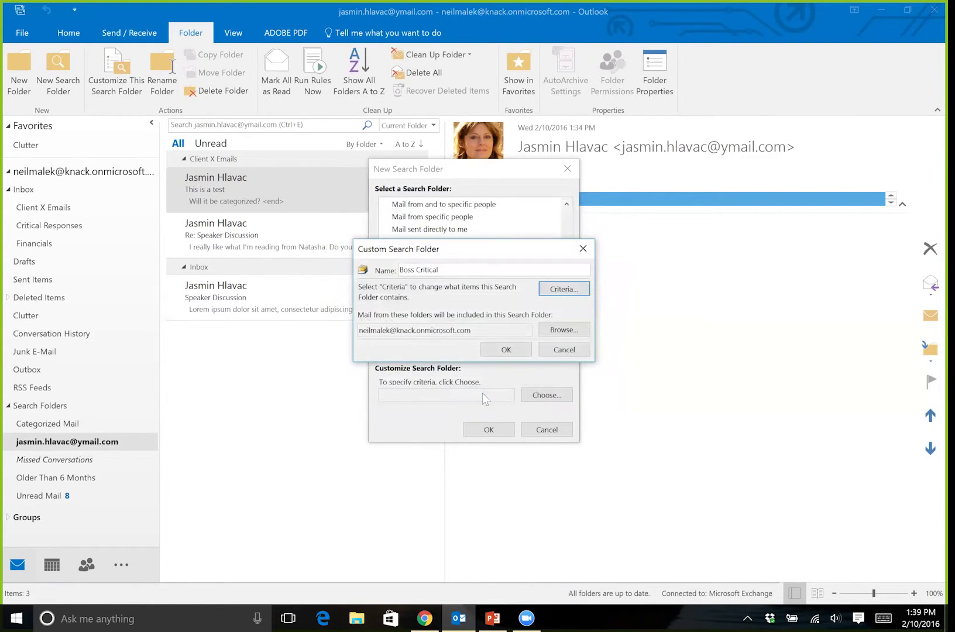
click(515, 352)
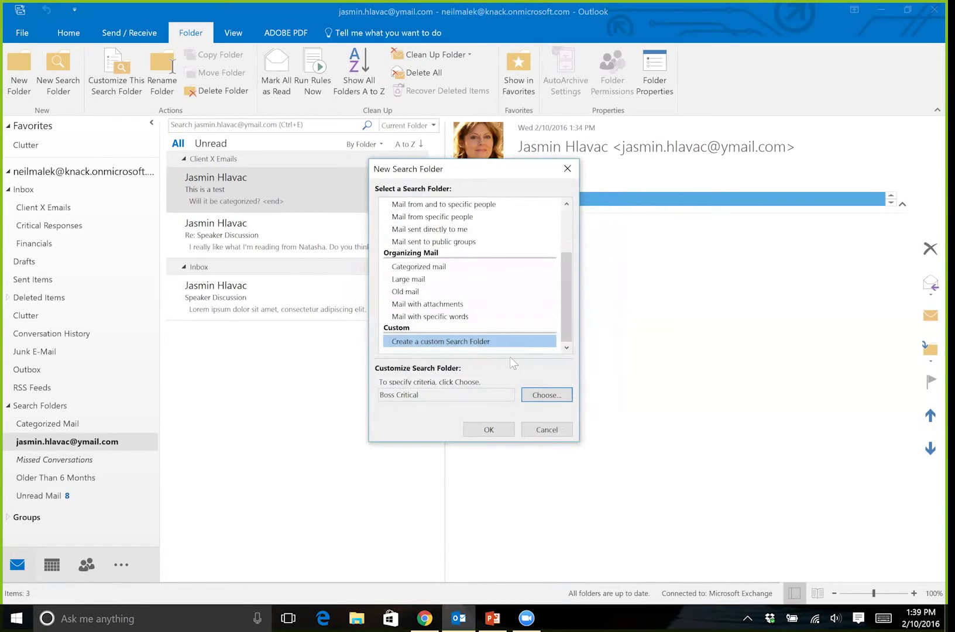
- Create the Boss Critical search folder and read its 'Test run with software' and 'Logistics for Training Sequence' messages
click(507, 431)
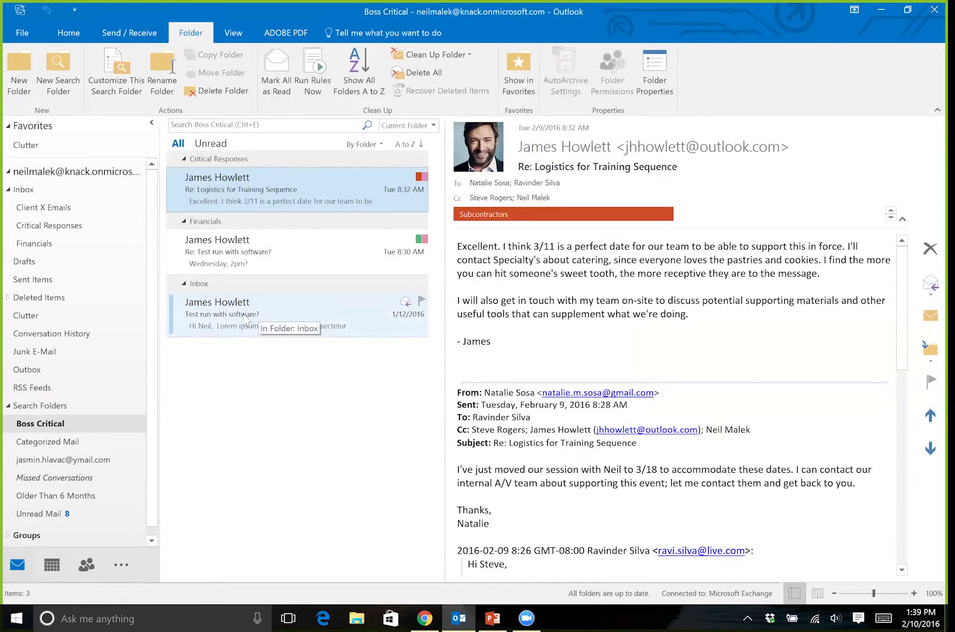
click(253, 253)
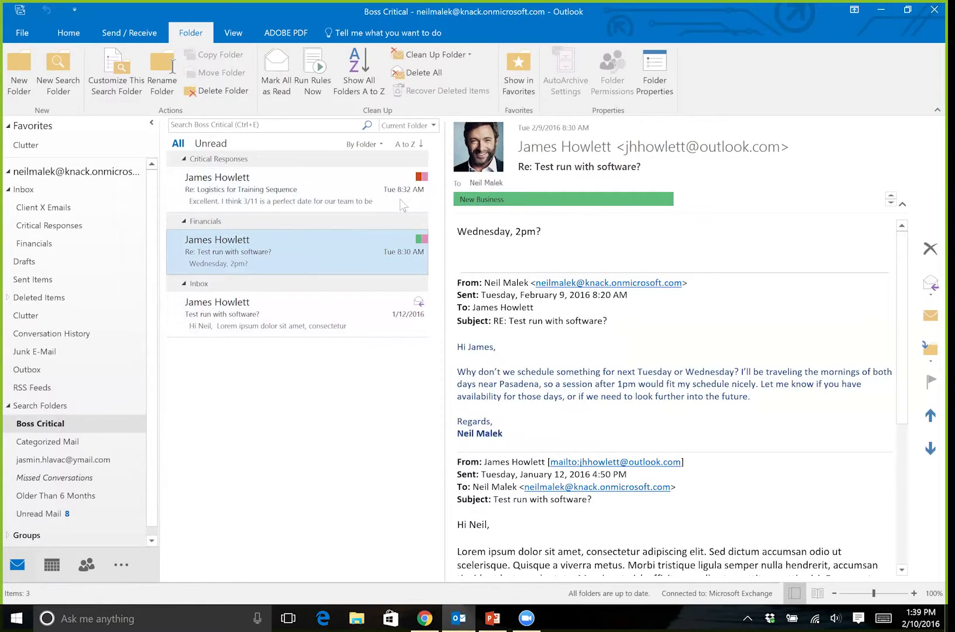
click(322, 196)
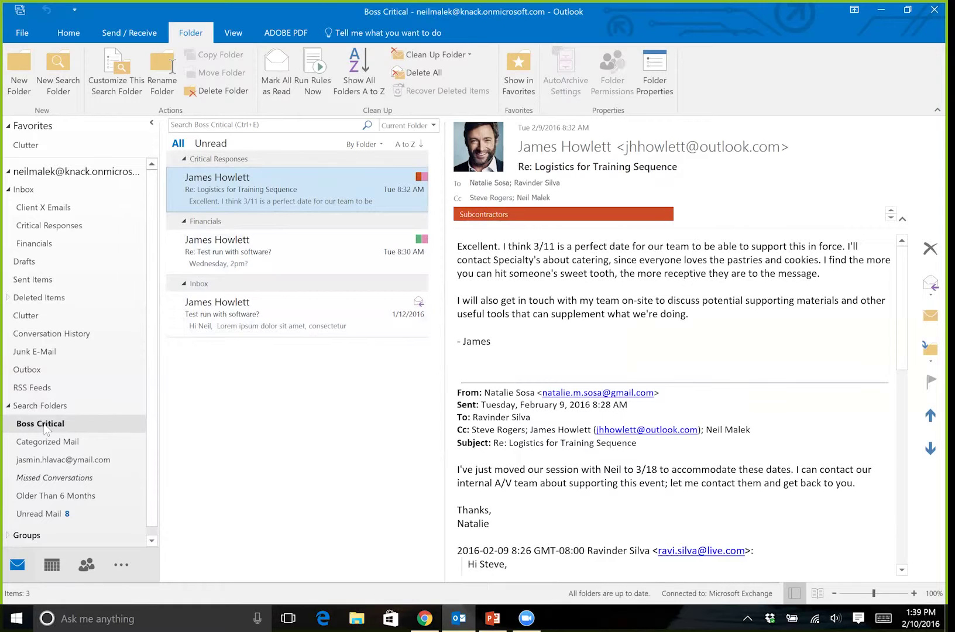
- Add the Critical Follow-up category to the Boss Critical search folder's criteria
right_click(46, 429)
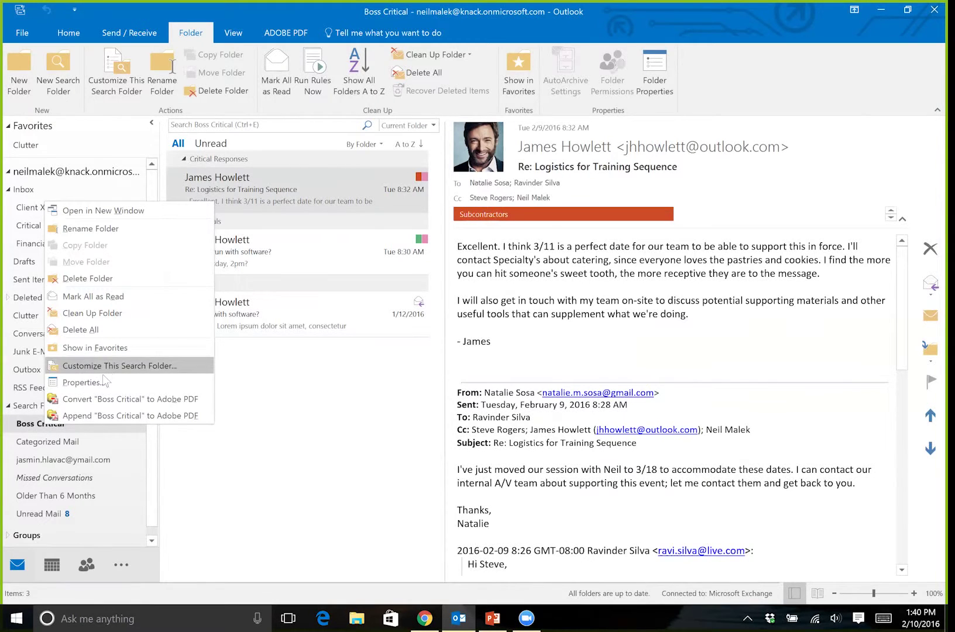
click(109, 367)
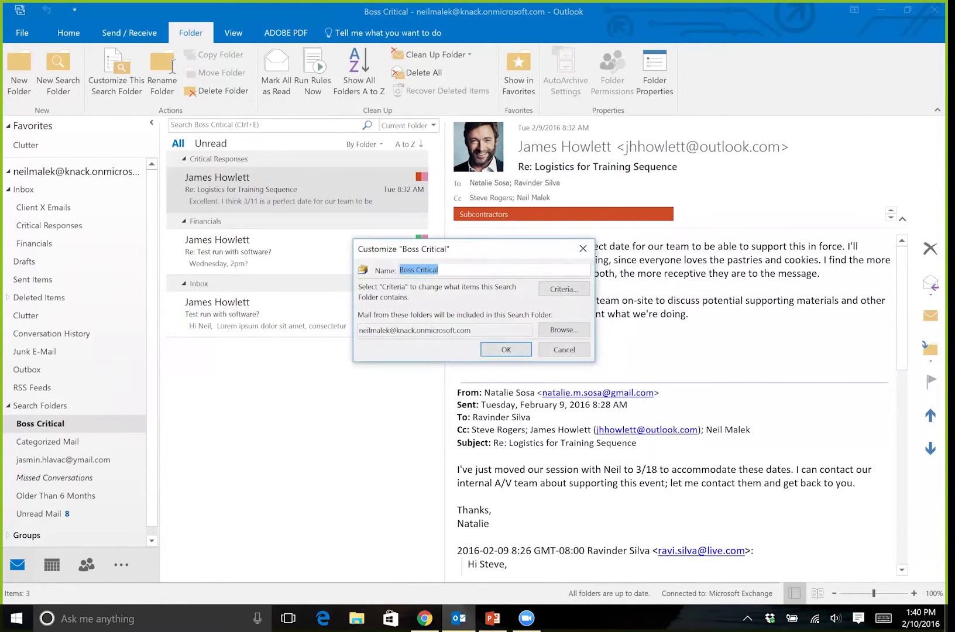
click(565, 289)
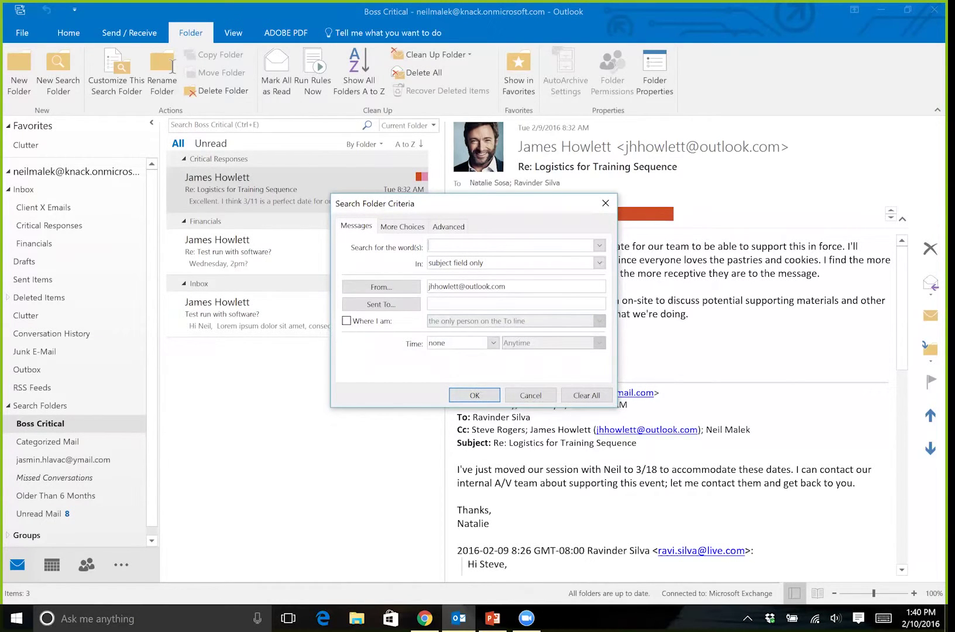
click(403, 229)
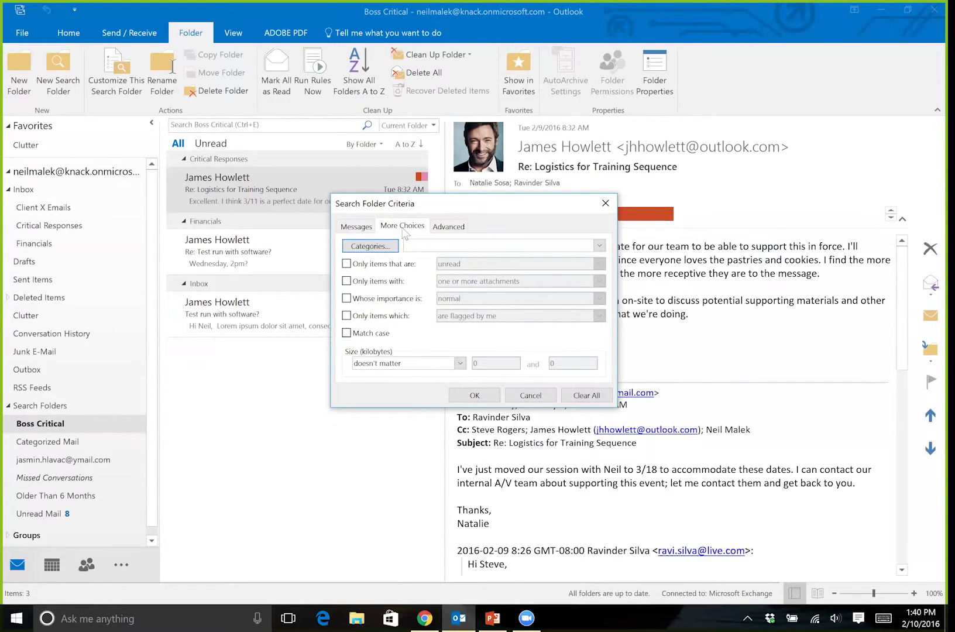
click(387, 248)
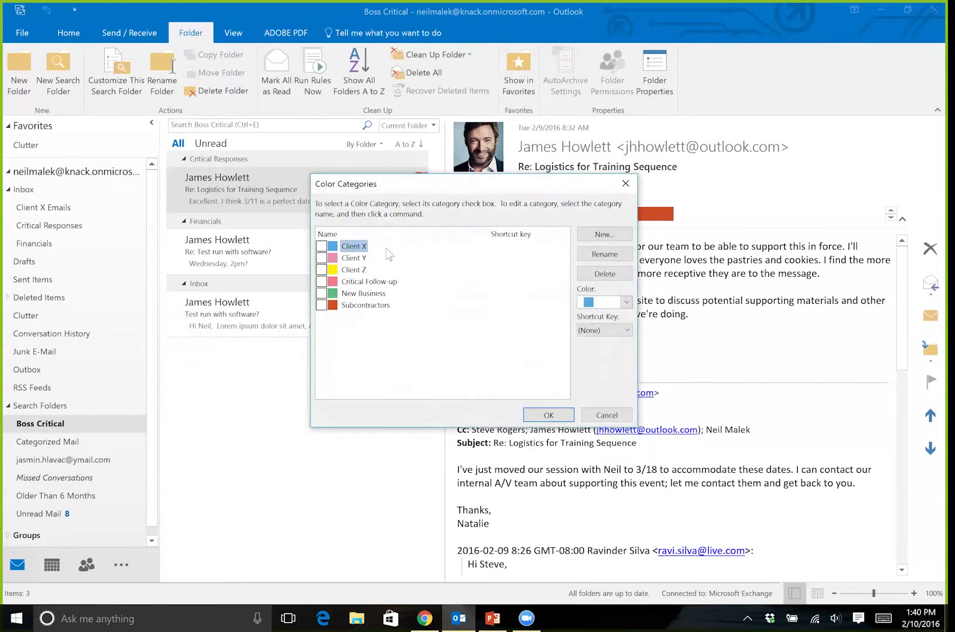
click(322, 283)
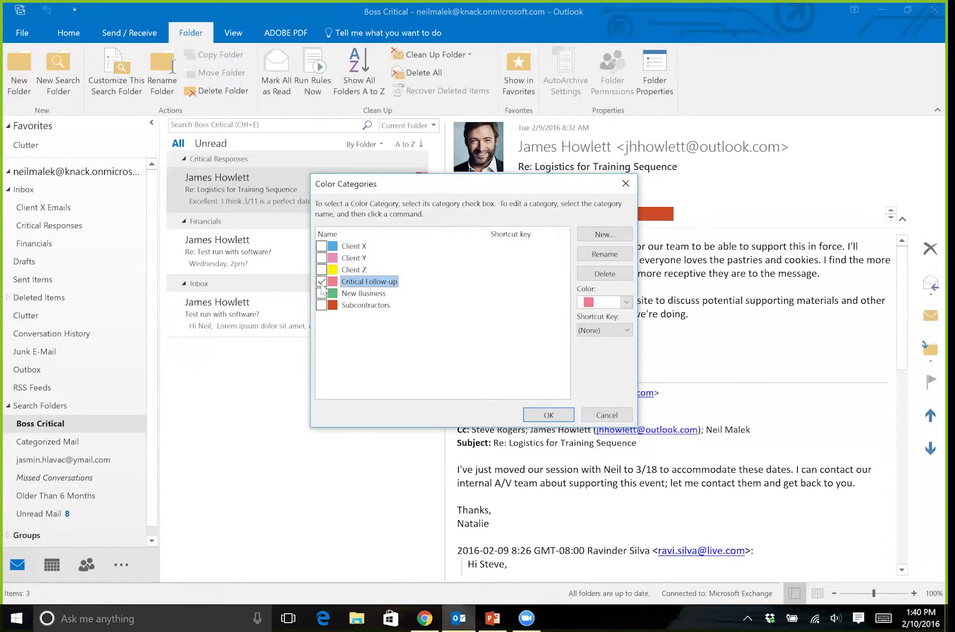
click(549, 415)
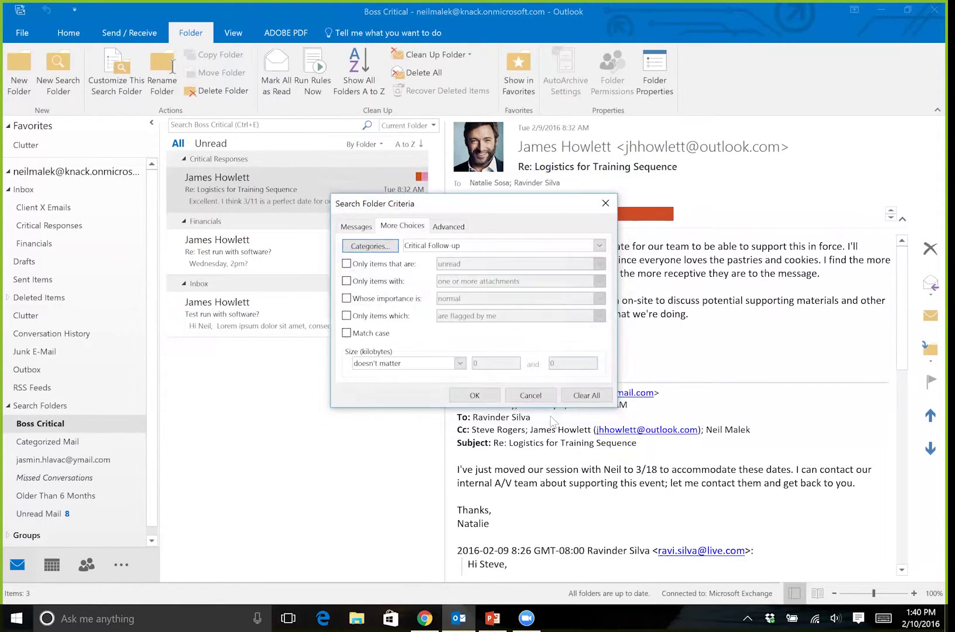
click(478, 396)
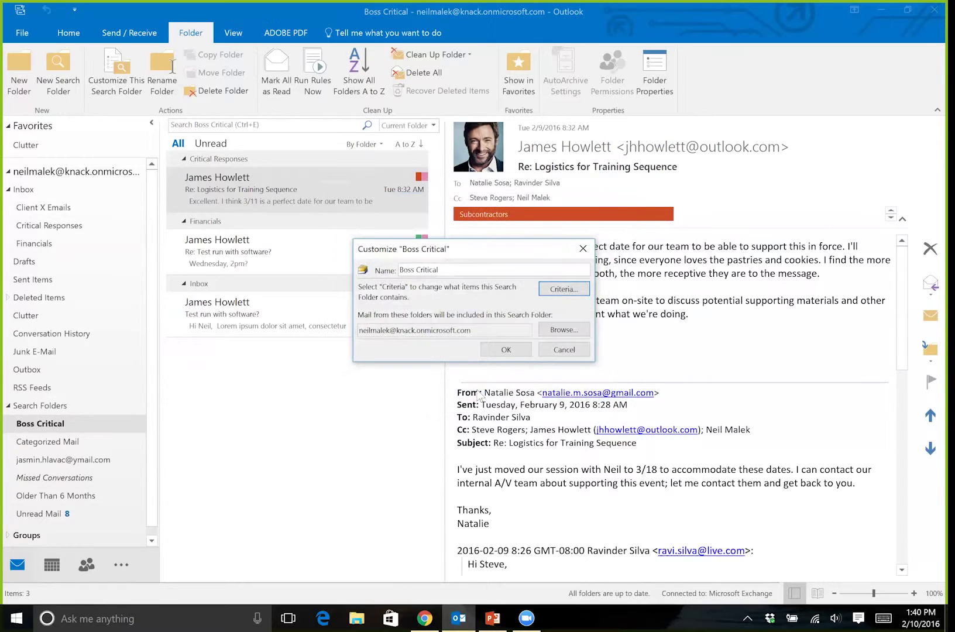
click(506, 349)
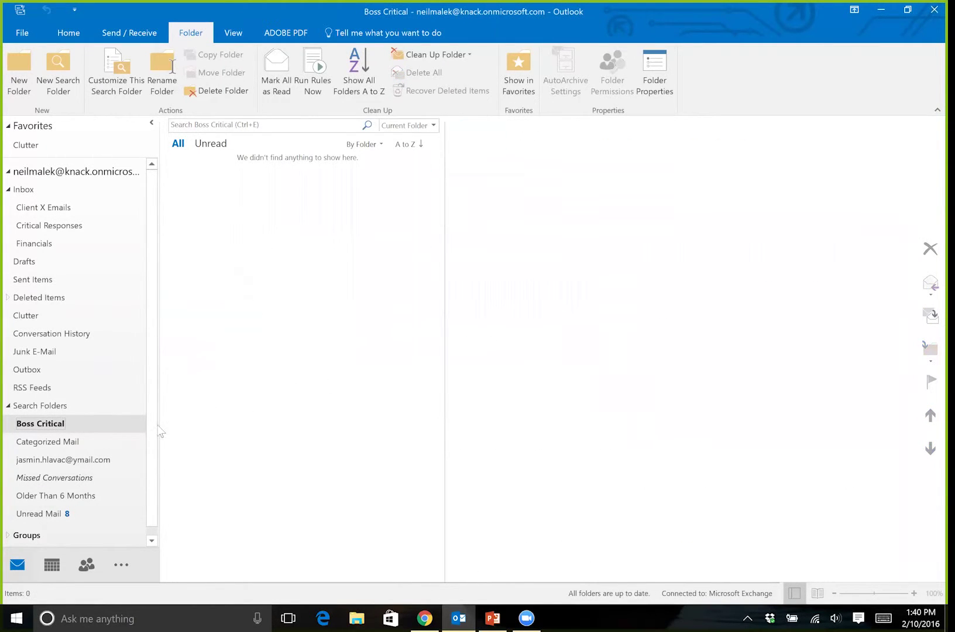
- Verify the Boss Critical category filter is still set without changes, then return to the Inbox
right_click(59, 429)
click(121, 369)
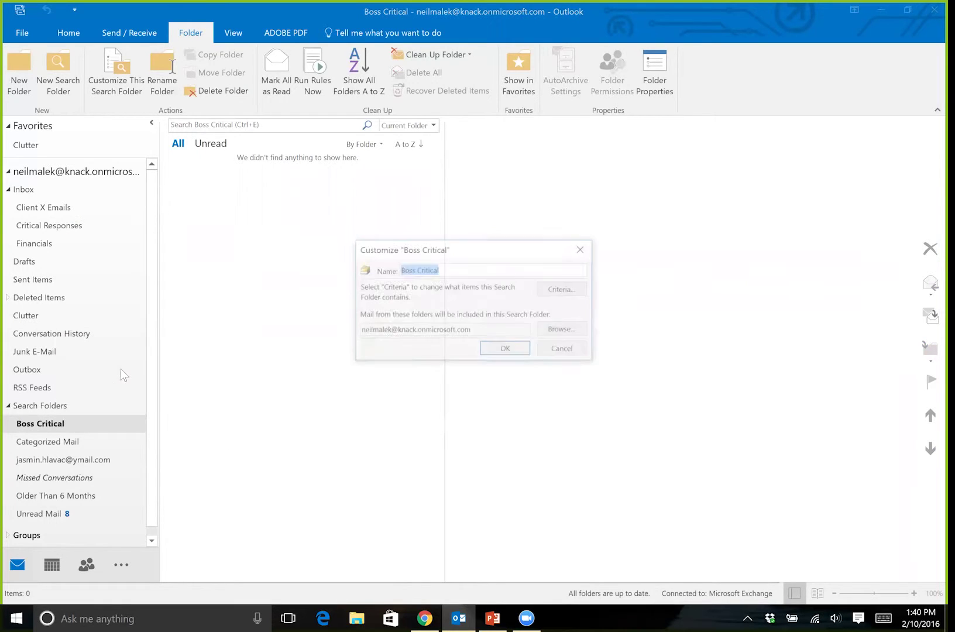
click(561, 289)
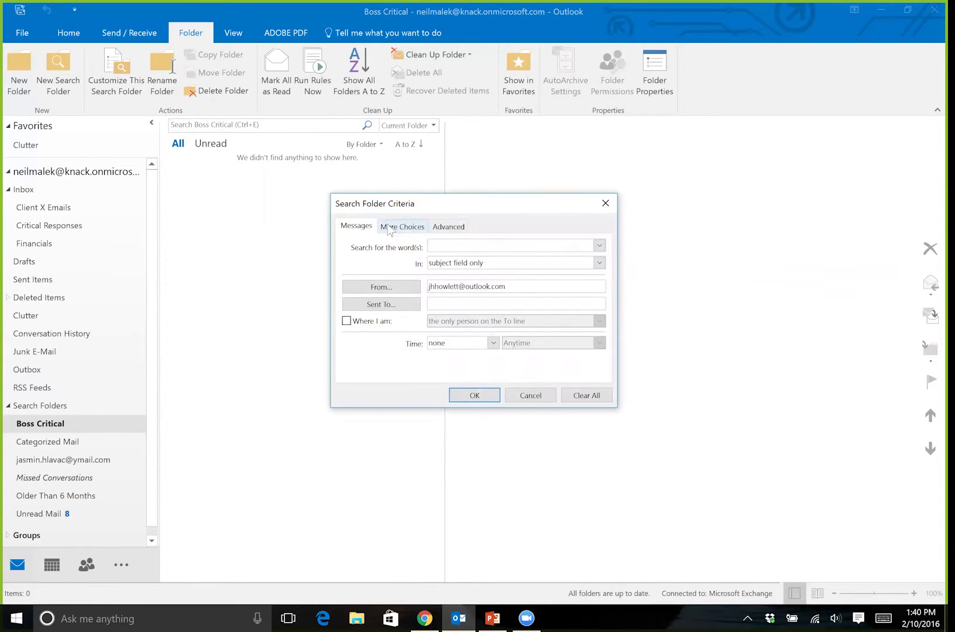
click(389, 227)
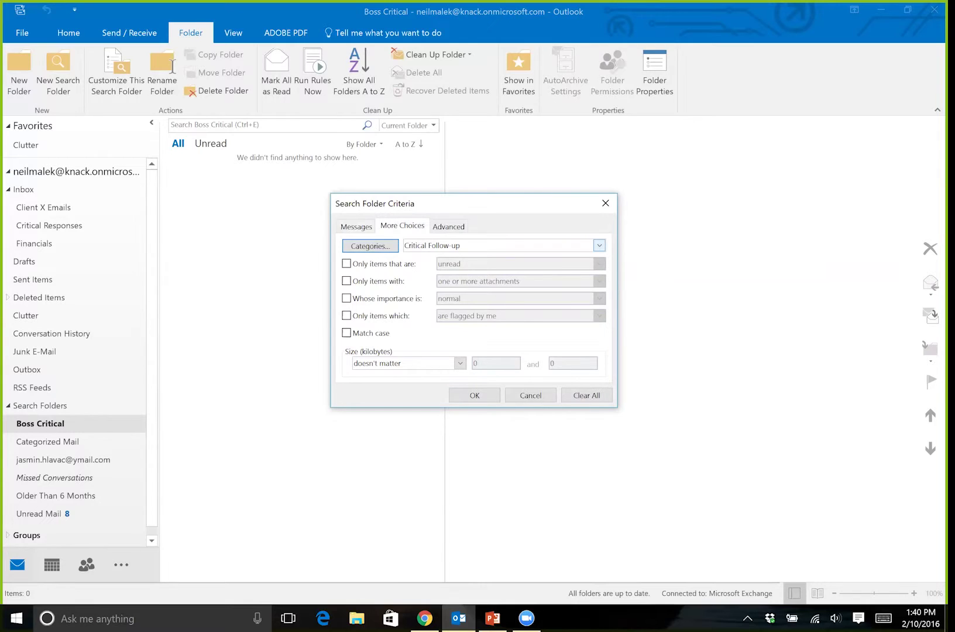
click(534, 394)
click(517, 354)
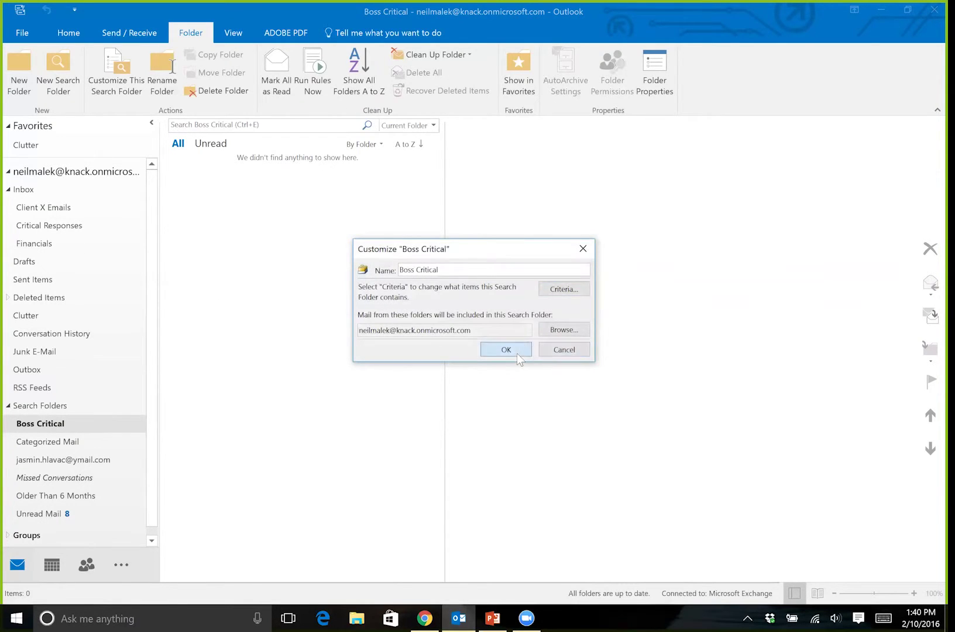
click(49, 191)
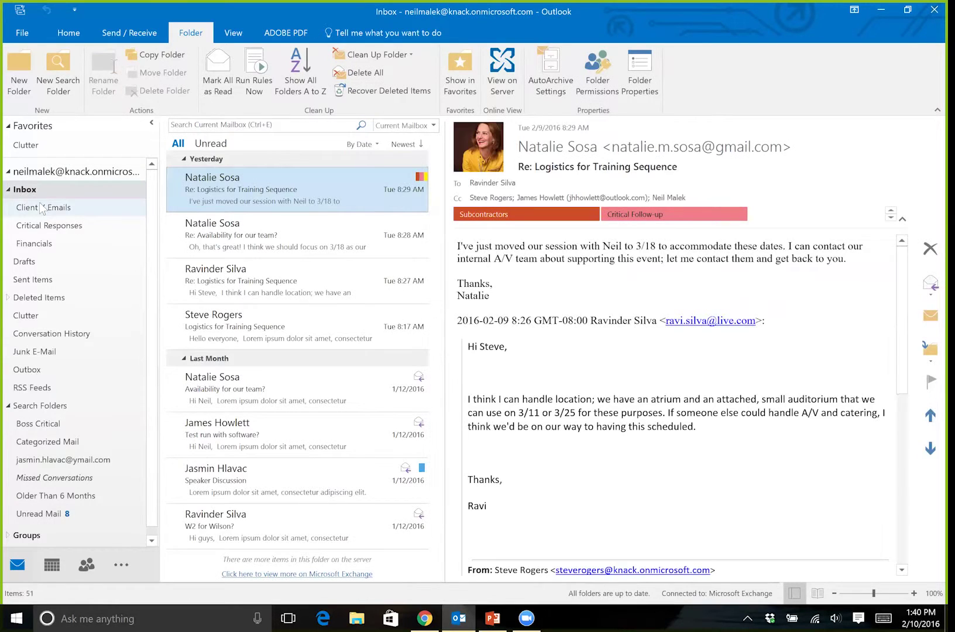
- Tag the Logistics for Training Sequence reply in Critical Responses as Critical Follow-up, and check Boss Critical
click(41, 207)
click(49, 226)
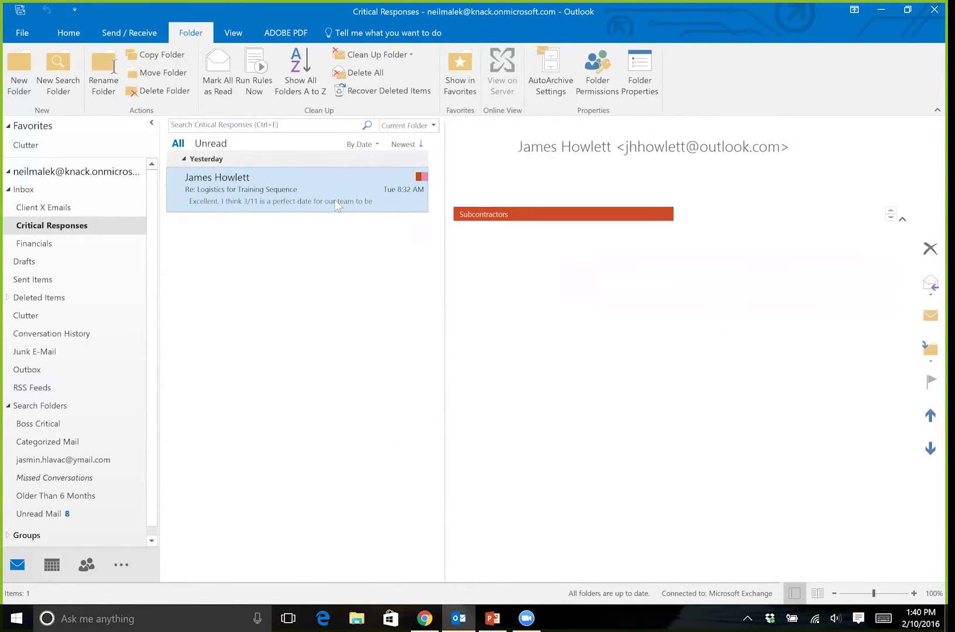
right_click(339, 189)
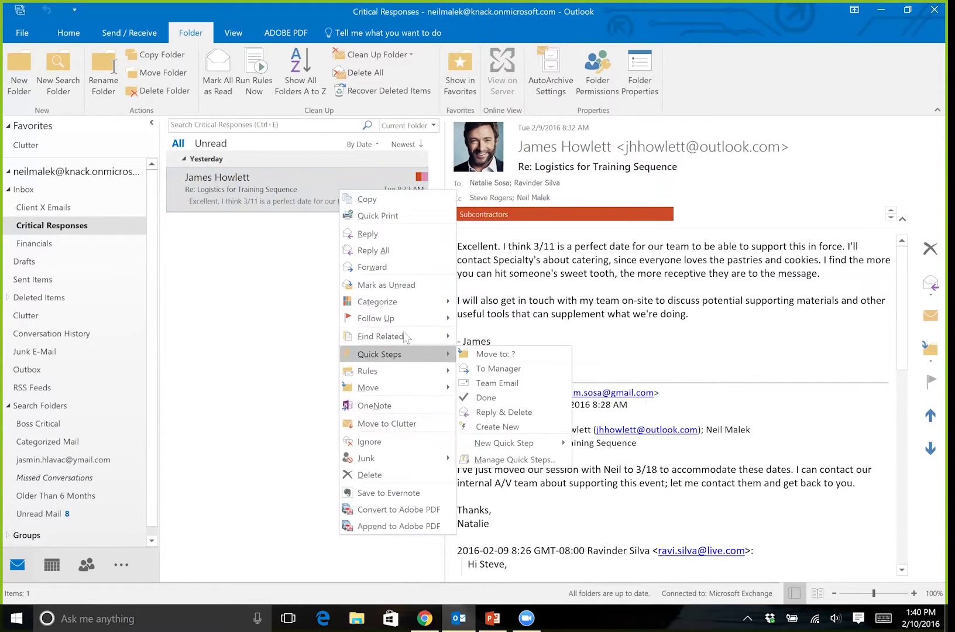
mouse_move(412, 302)
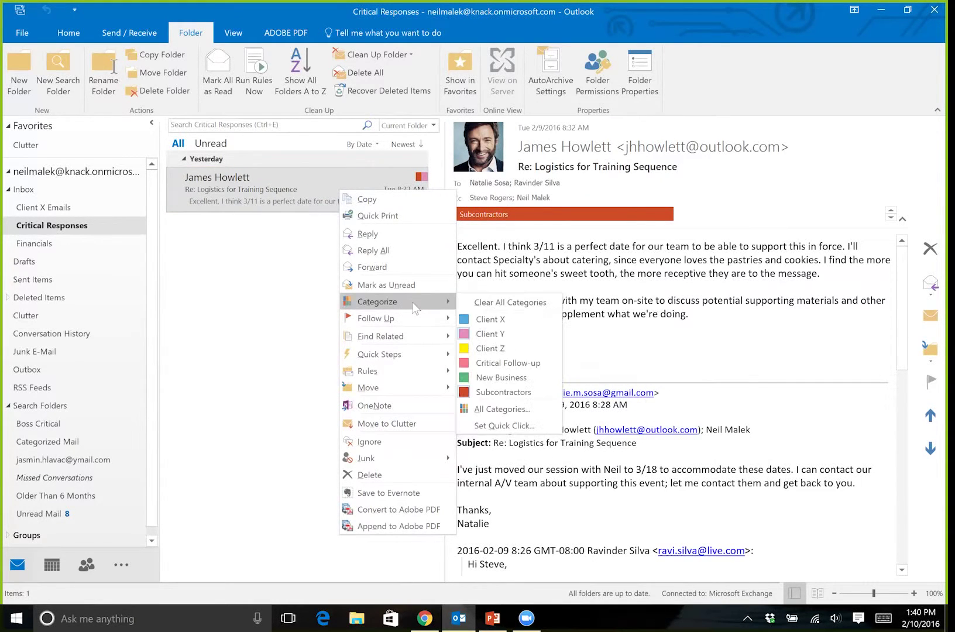
click(527, 363)
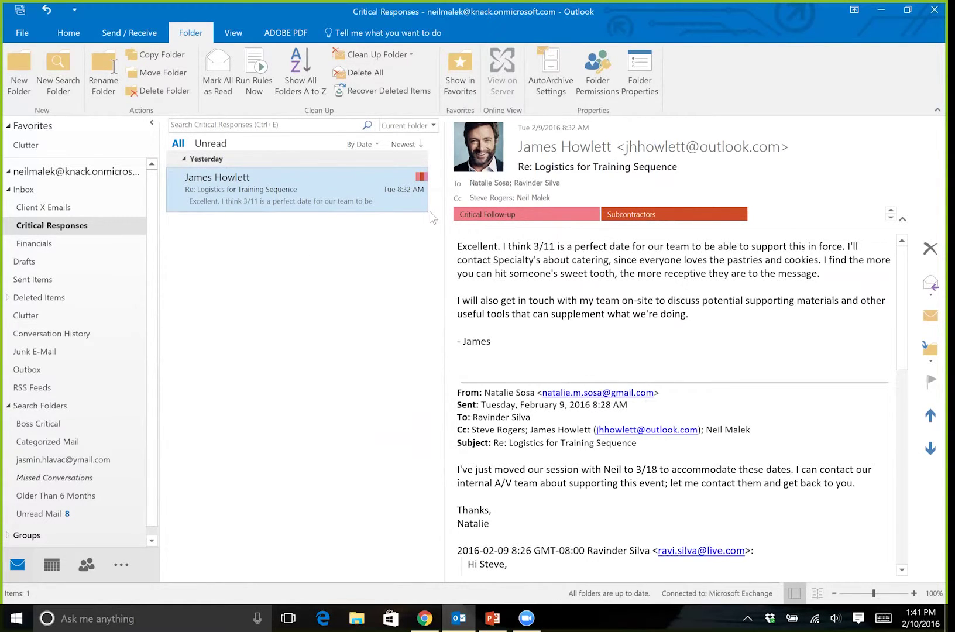
click(52, 428)
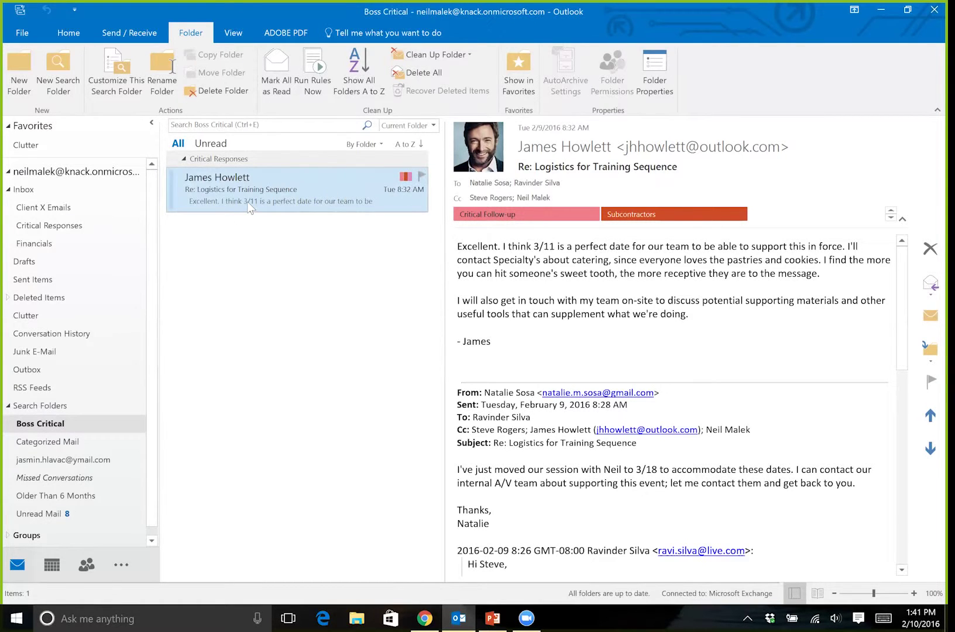
- Tag the Inbox's 'Test run with software?' message as Critical Follow-up, and check Boss Critical
click(37, 192)
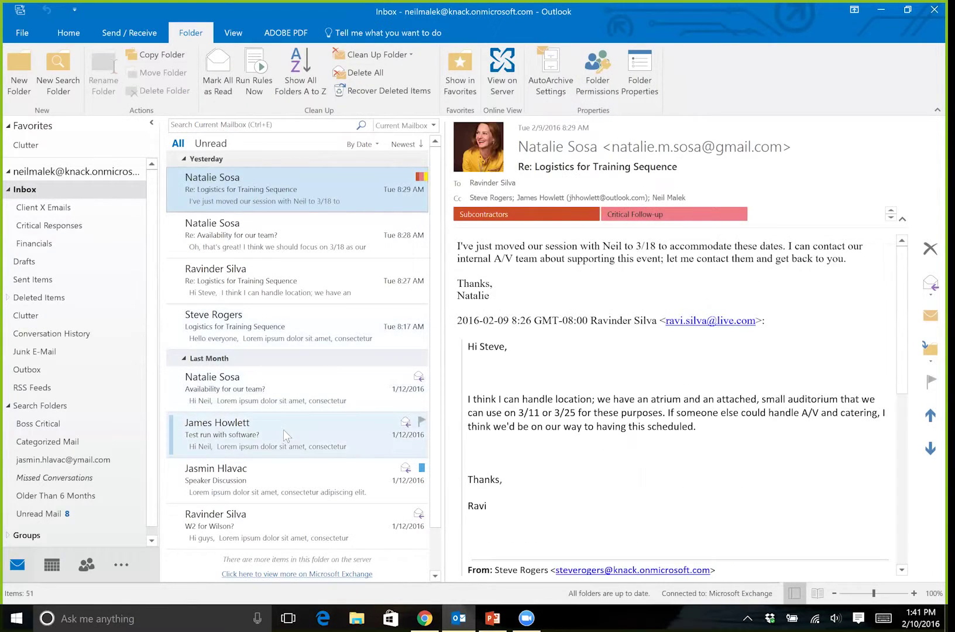
click(283, 430)
right_click(301, 427)
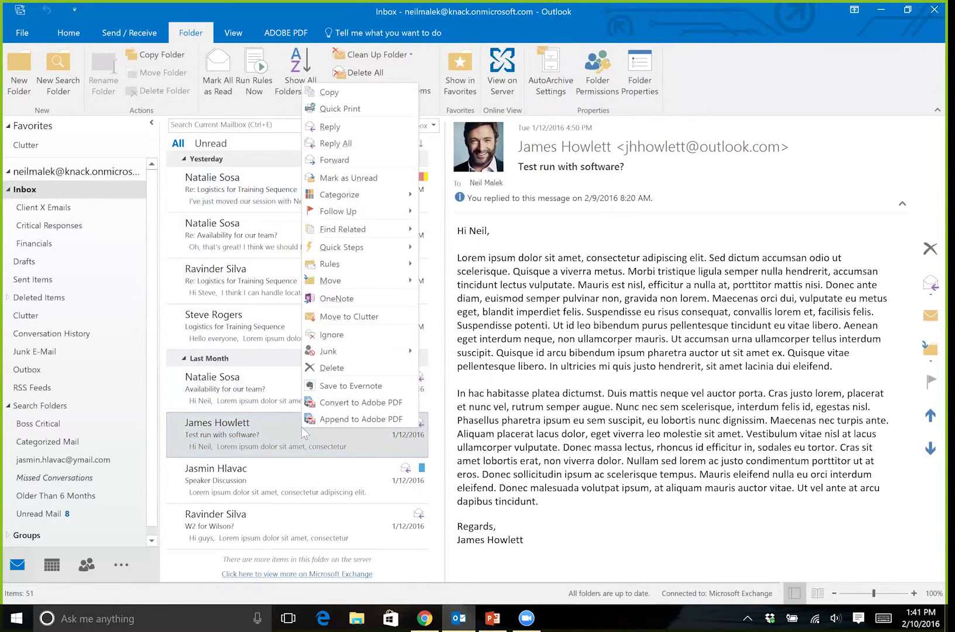
mouse_move(373, 191)
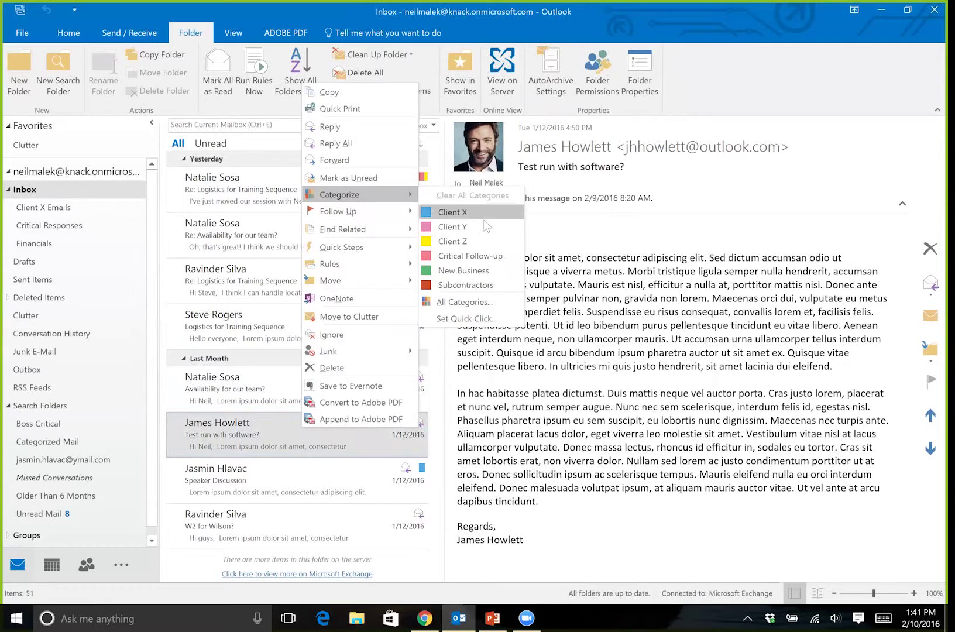
click(471, 258)
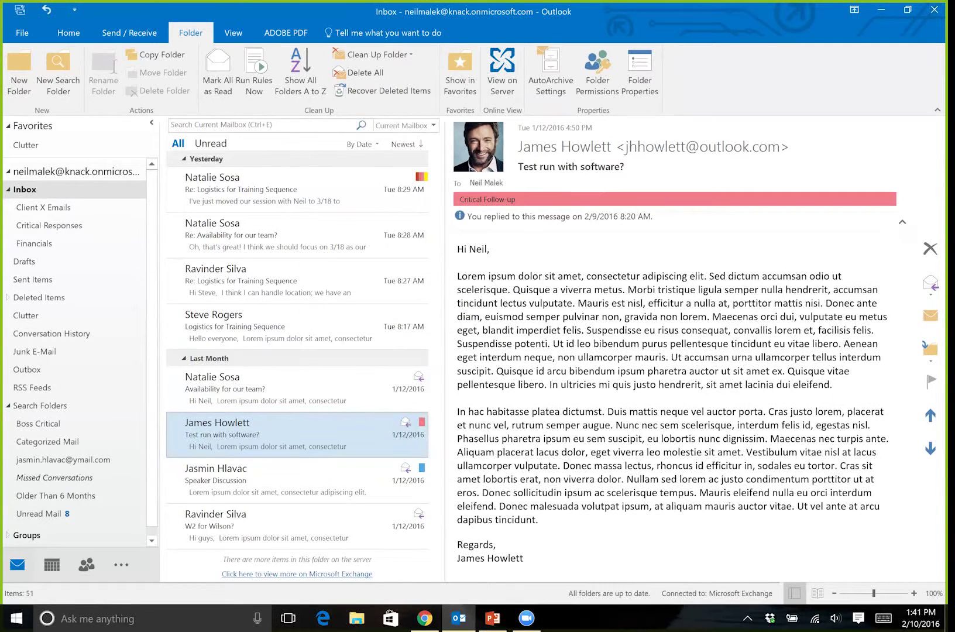
click(61, 427)
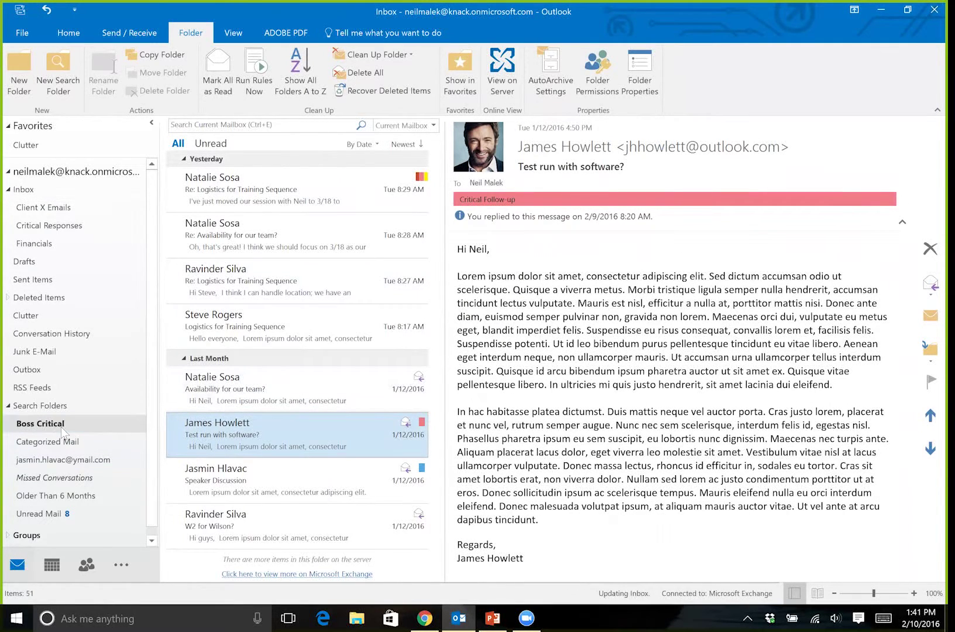